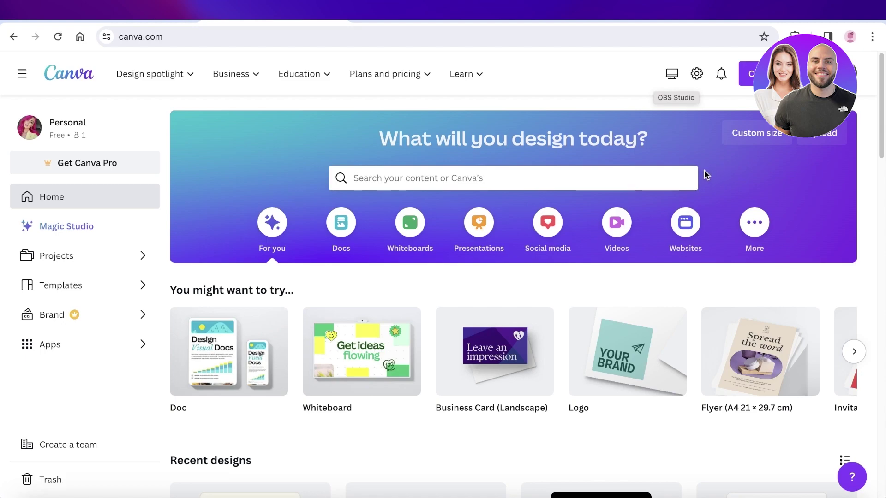
# Search Canva's designs for 'brochure' to list the brochure suggestions
pyautogui.scroll(-3, 703, 172)
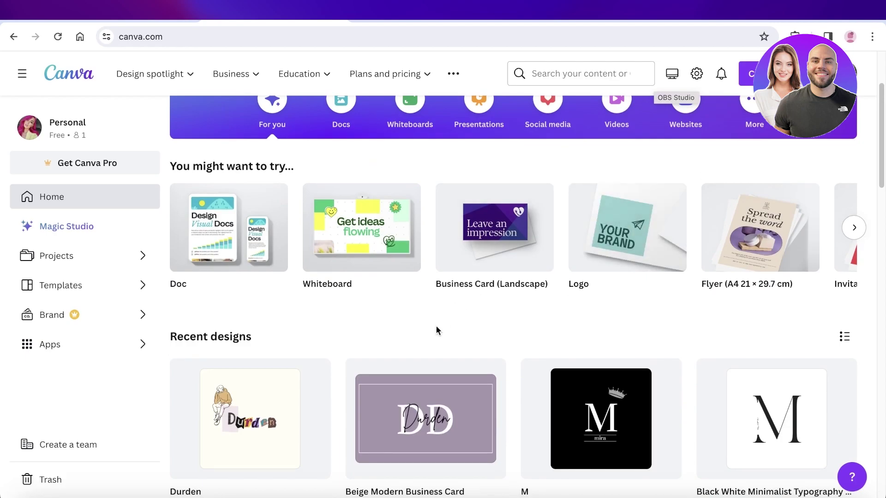
pyautogui.scroll(-1, 437, 330)
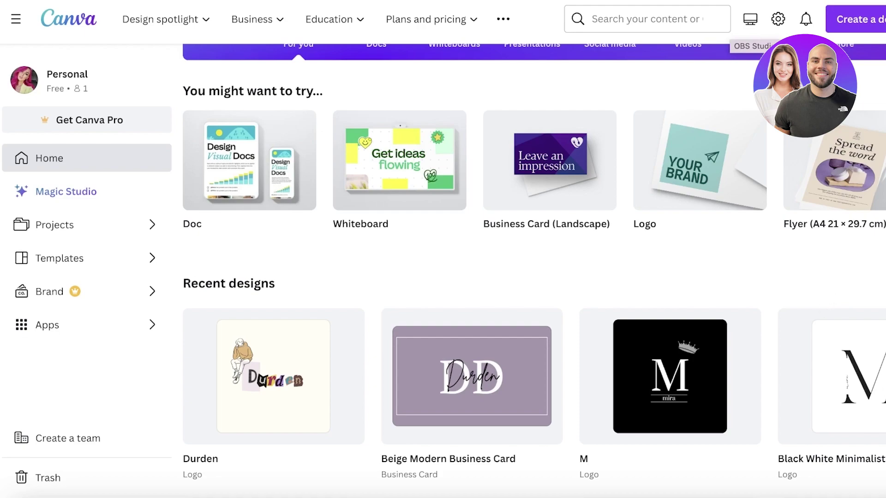
pyautogui.hscroll(5, 534, 160)
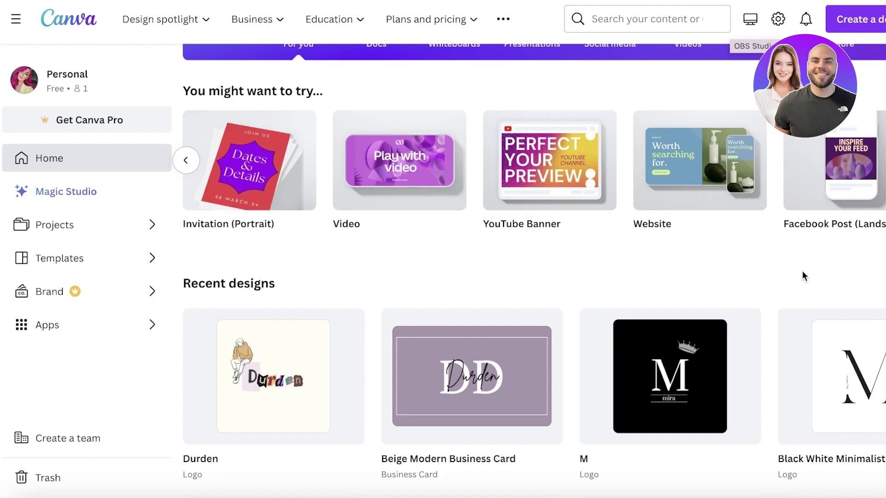
pyautogui.hscroll(5, 534, 160)
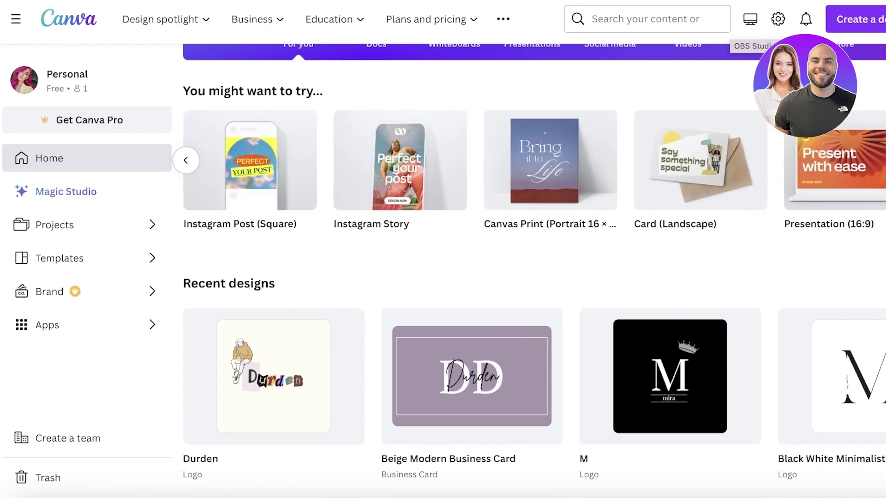
pyautogui.scroll(4, 534, 230)
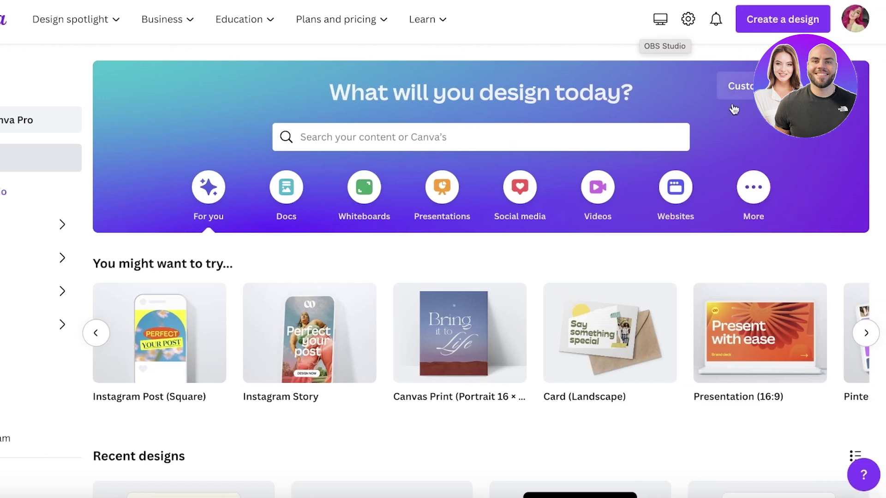
pyautogui.click(544, 136)
pyautogui.scroll(-8, 784, 171)
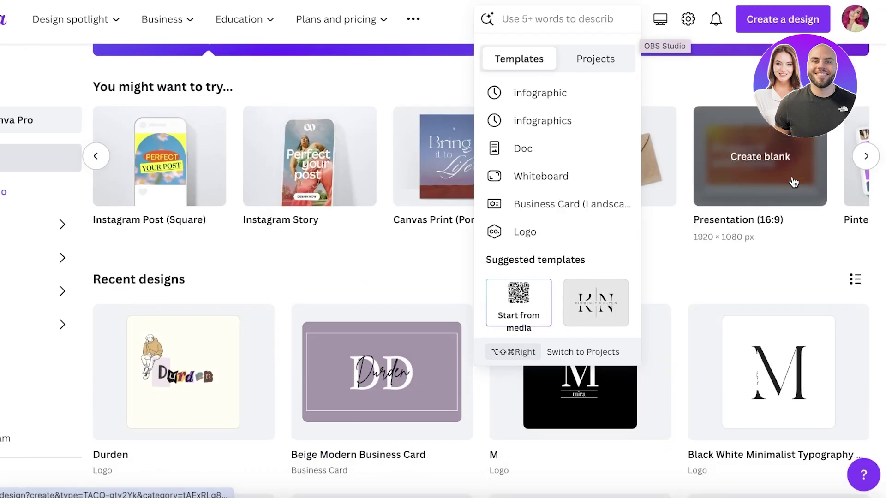
pyautogui.scroll(8, 770, 148)
pyautogui.click(761, 132)
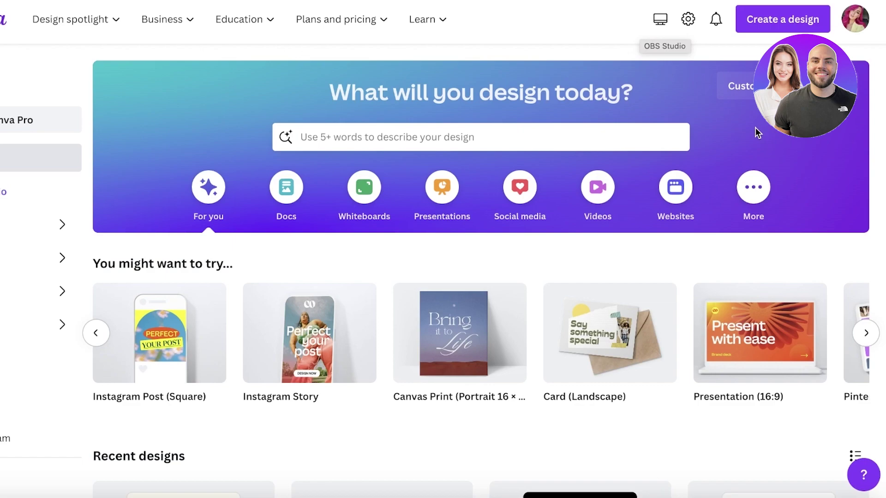
pyautogui.click(643, 129)
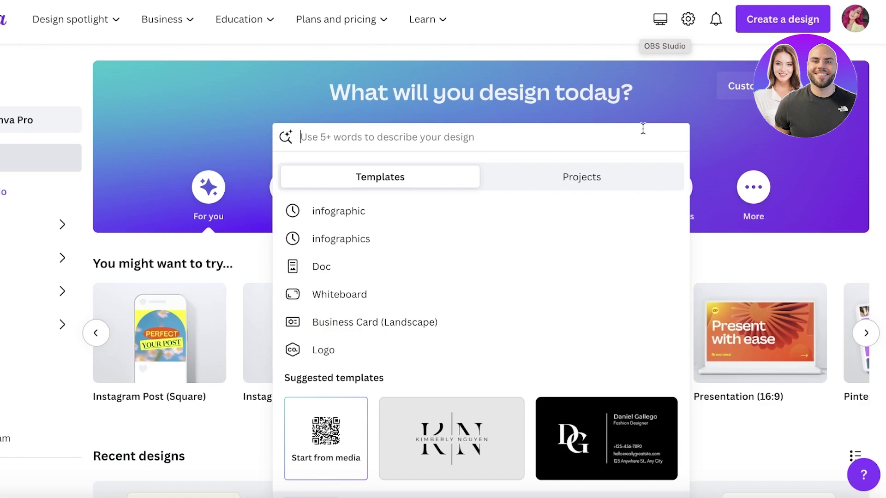
pyautogui.write('broc')
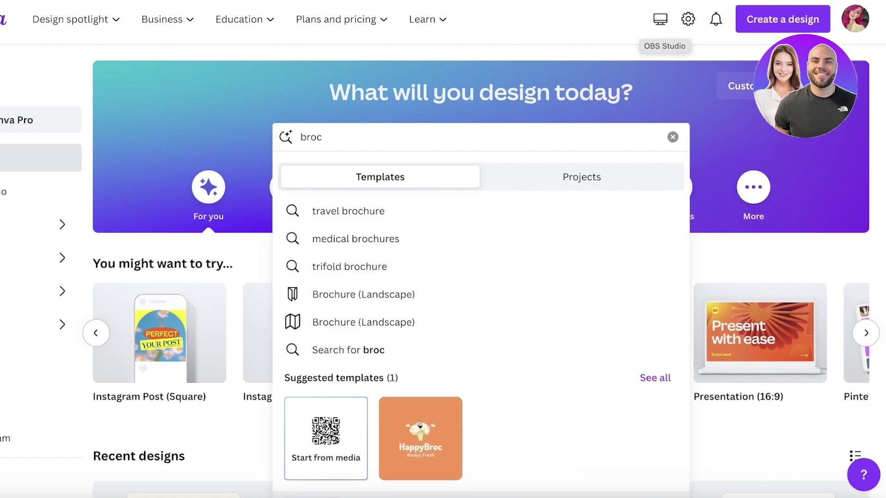
pyautogui.write('hure')
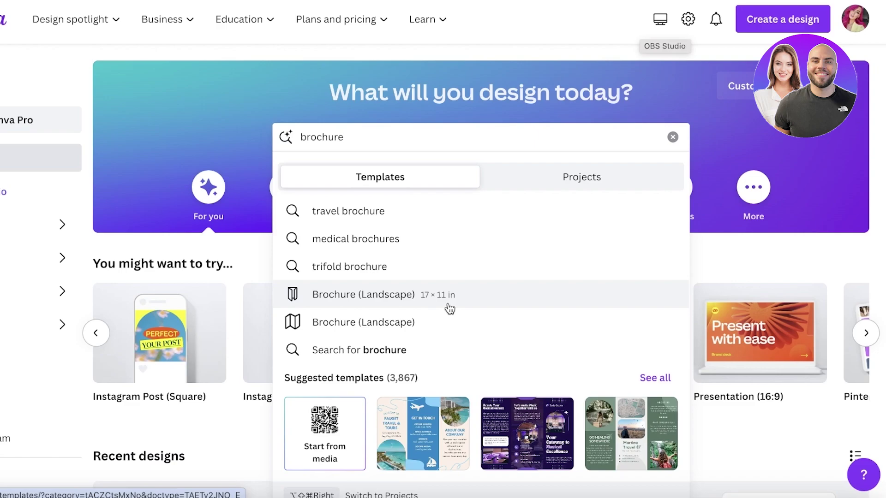
# Open the Brochure (Landscape) templates page and look over the results
pyautogui.click(448, 307)
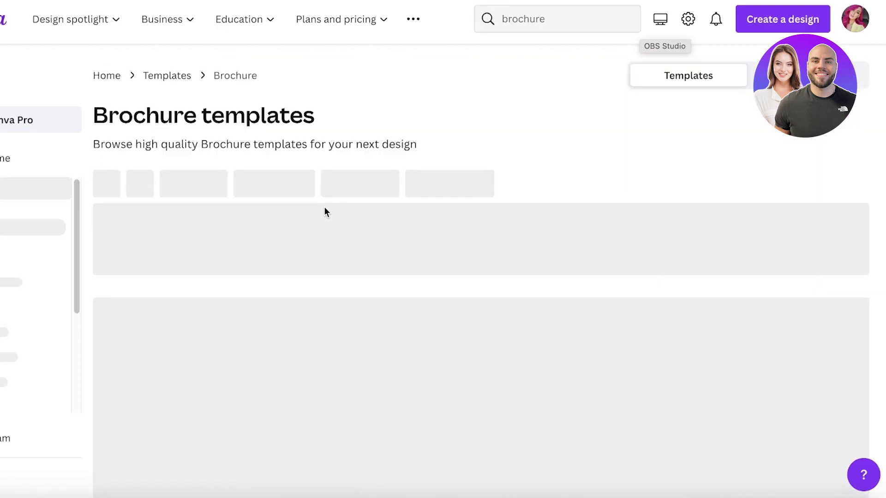
pyautogui.scroll(-1, 439, 210)
pyautogui.scroll(-1, 450, 192)
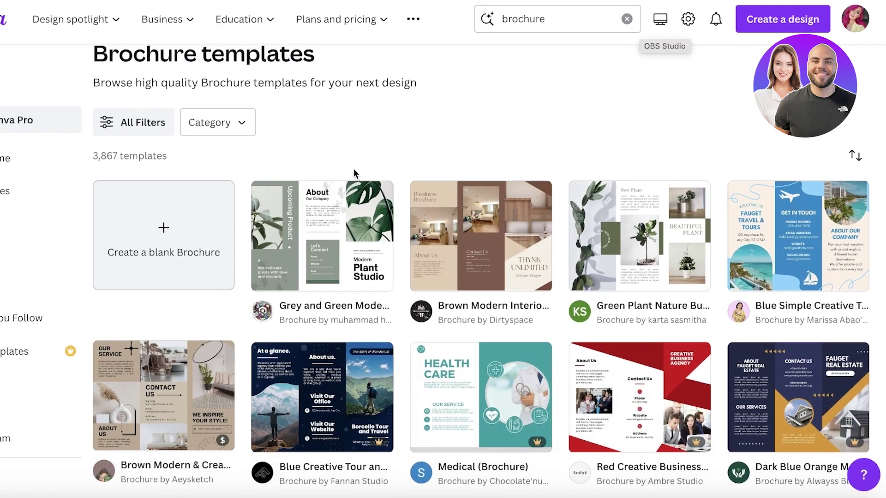
pyautogui.scroll(-4, 426, 235)
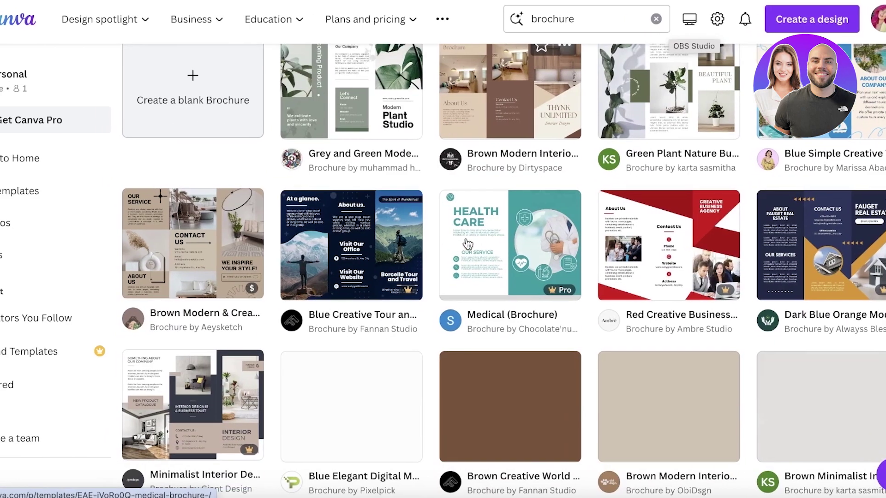
pyautogui.scroll(6, 425, 240)
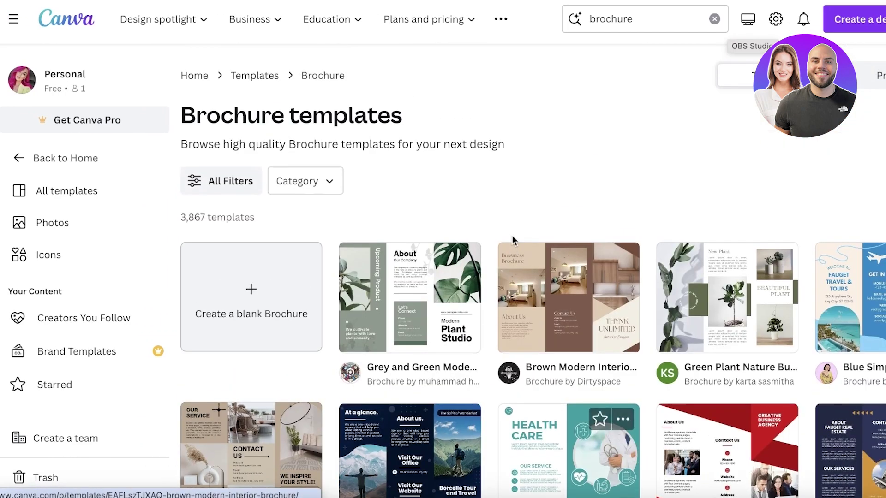
# Filter the brochure templates to the 11 × 8.5 in format
pyautogui.click(218, 182)
pyautogui.scroll(-3, 107, 247)
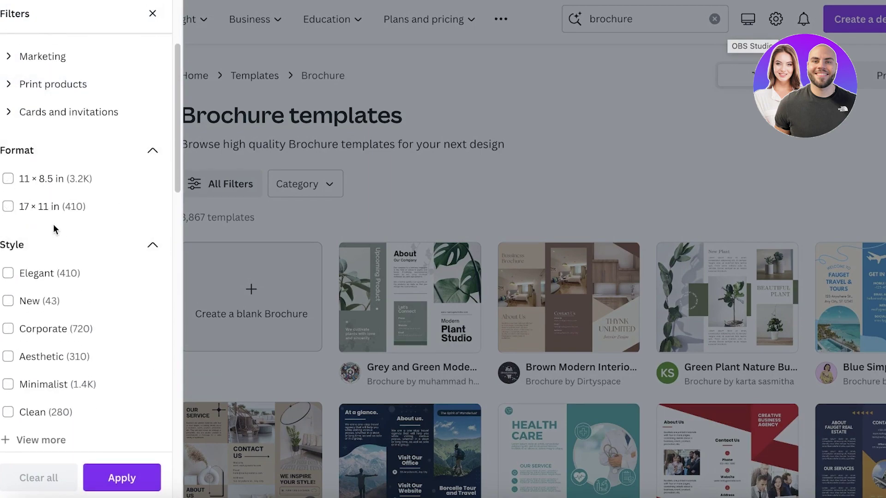
pyautogui.scroll(-5, 45, 259)
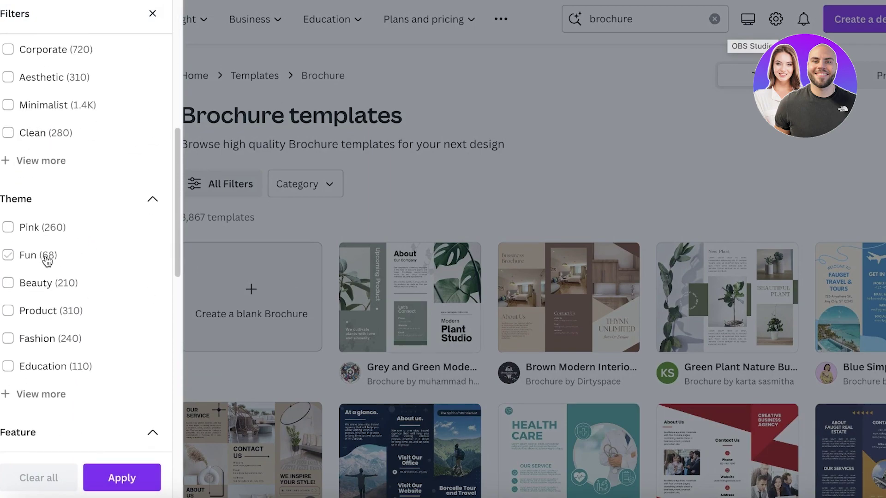
pyautogui.scroll(-7, 56, 254)
pyautogui.scroll(15, 56, 255)
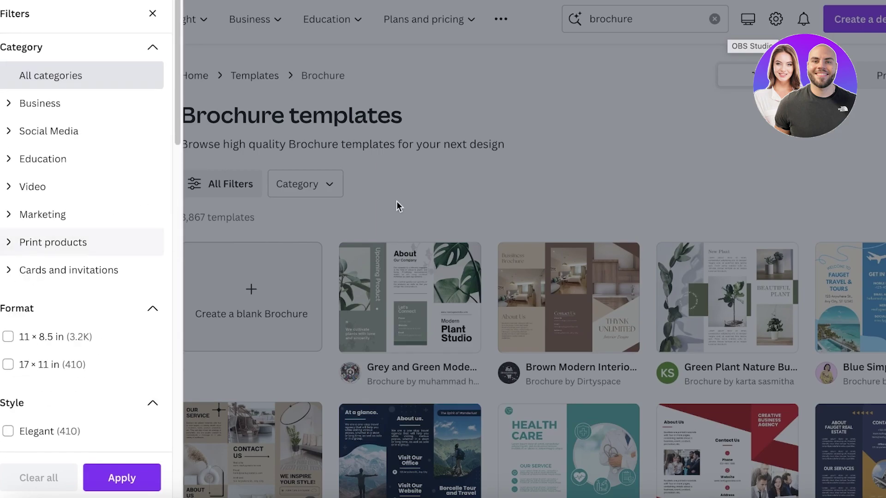
pyautogui.click(91, 342)
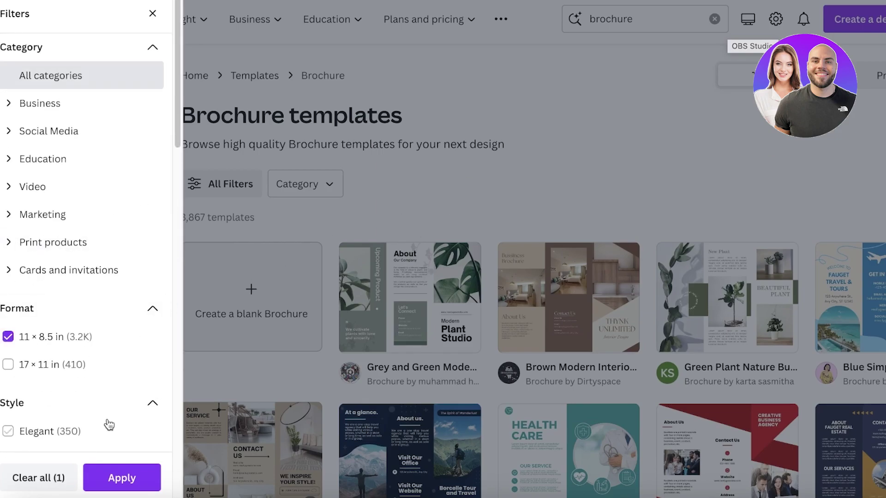
pyautogui.click(126, 471)
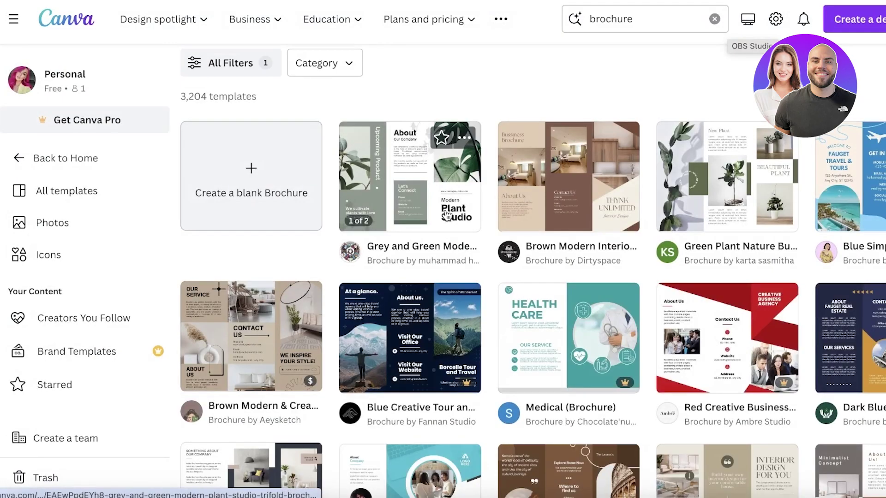
# Scroll through the filtered brochure templates looking for a suitable trifold design
pyautogui.scroll(-3, 747, 227)
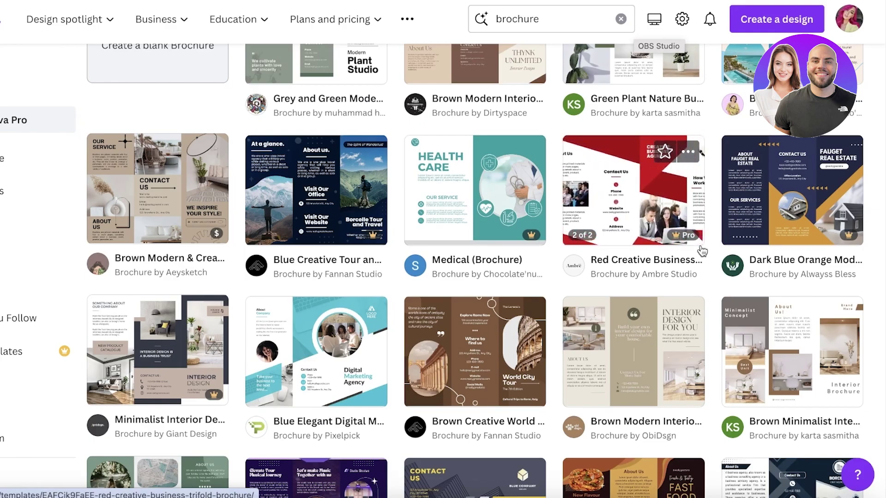
pyautogui.scroll(-8, 331, 252)
pyautogui.scroll(12, 268, 198)
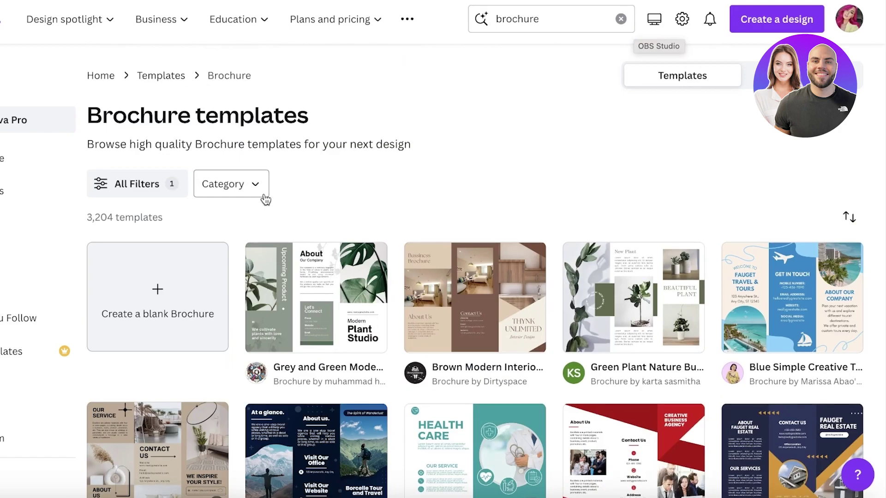
pyautogui.scroll(-8, 266, 199)
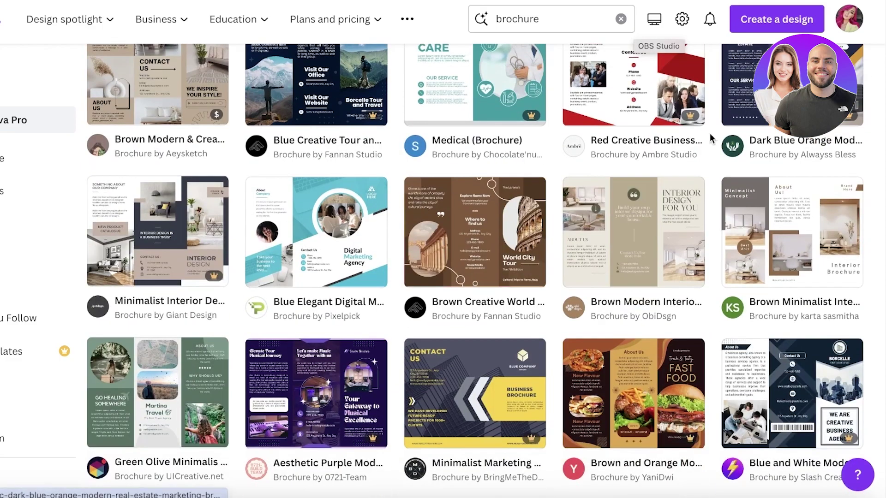
pyautogui.scroll(-4, 348, 156)
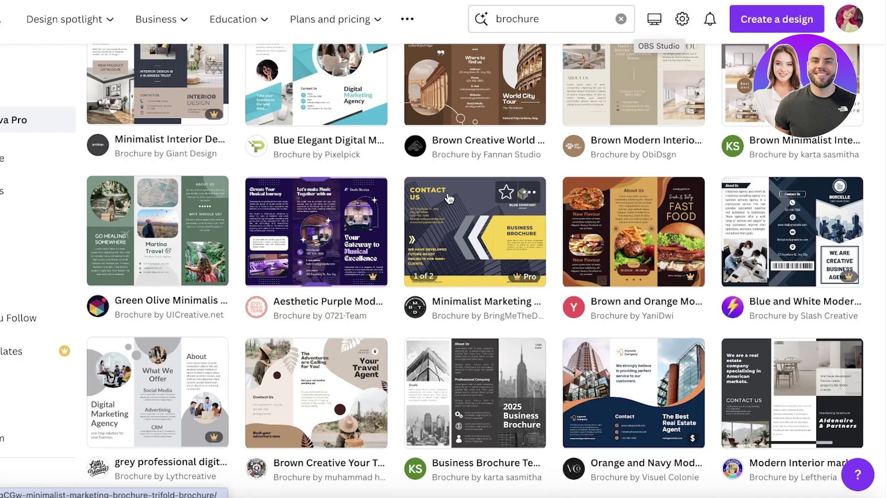
pyautogui.scroll(-3, 839, 267)
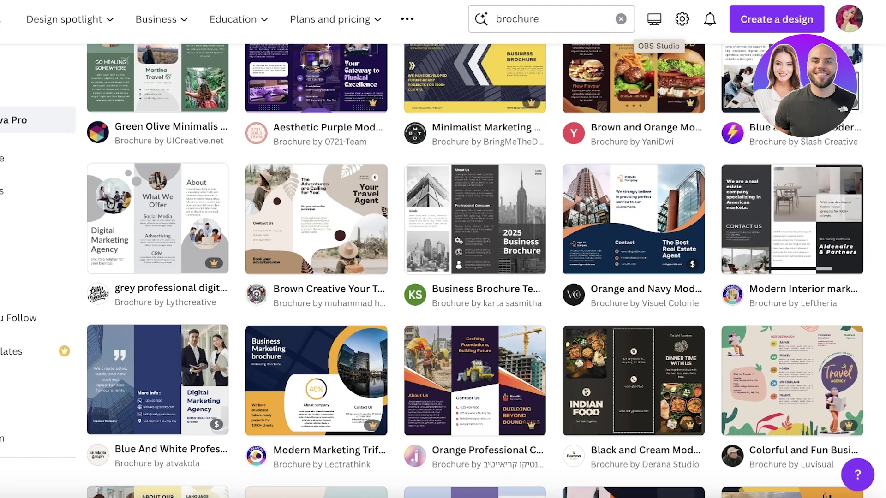
pyautogui.scroll(15, 441, 133)
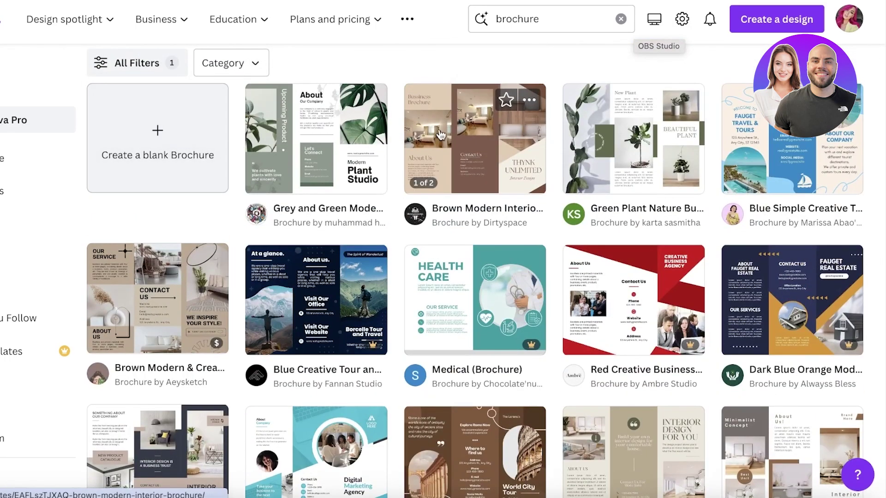
pyautogui.scroll(3, 498, 201)
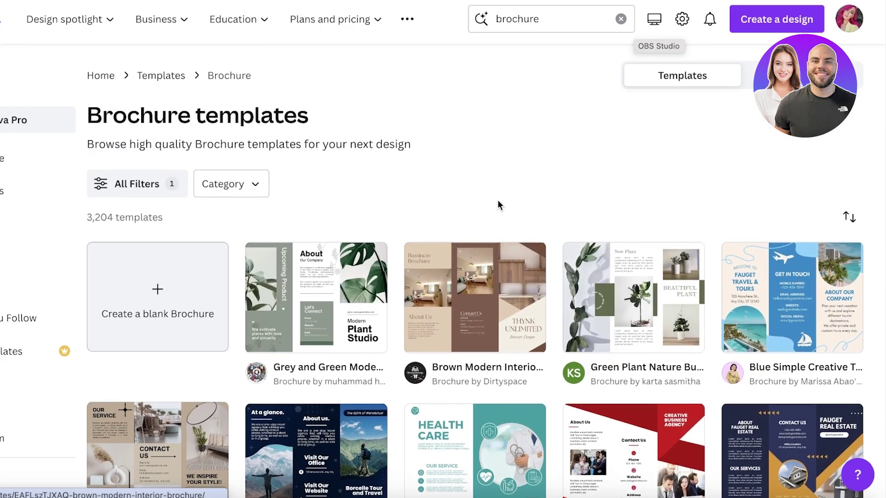
pyautogui.scroll(-10, 551, 227)
pyautogui.scroll(-7, 551, 227)
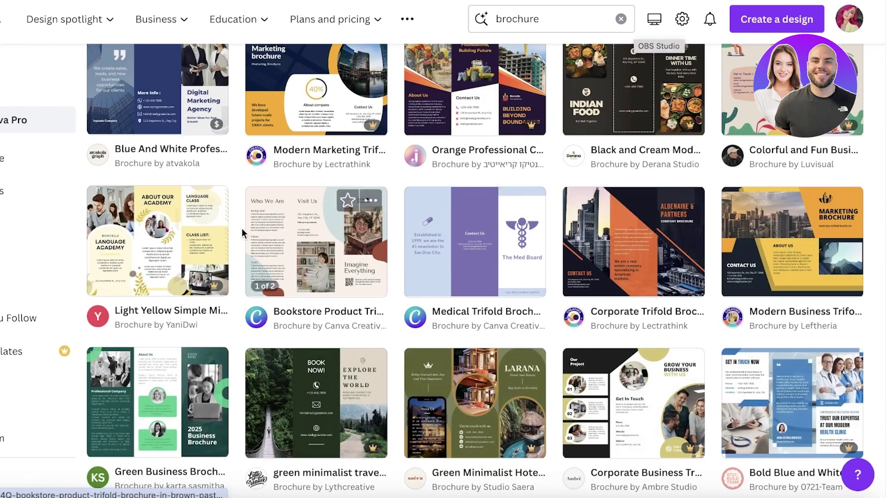
pyautogui.scroll(-7, 290, 257)
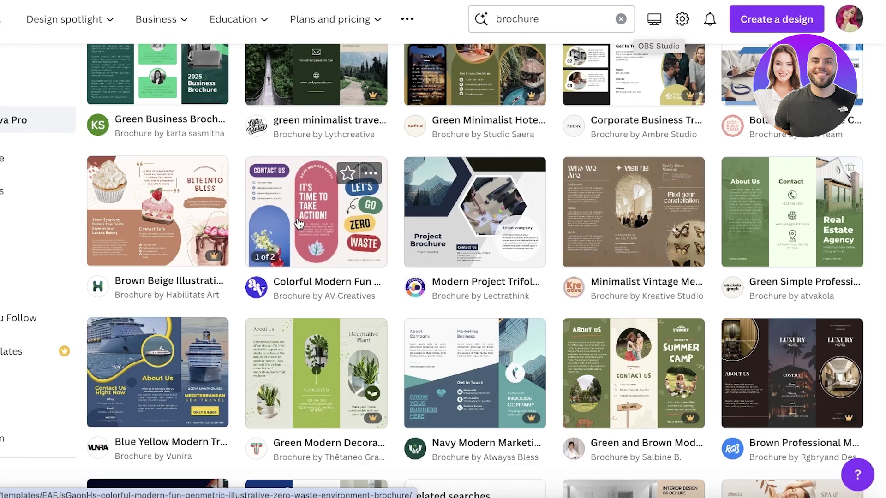
pyautogui.scroll(10, 299, 224)
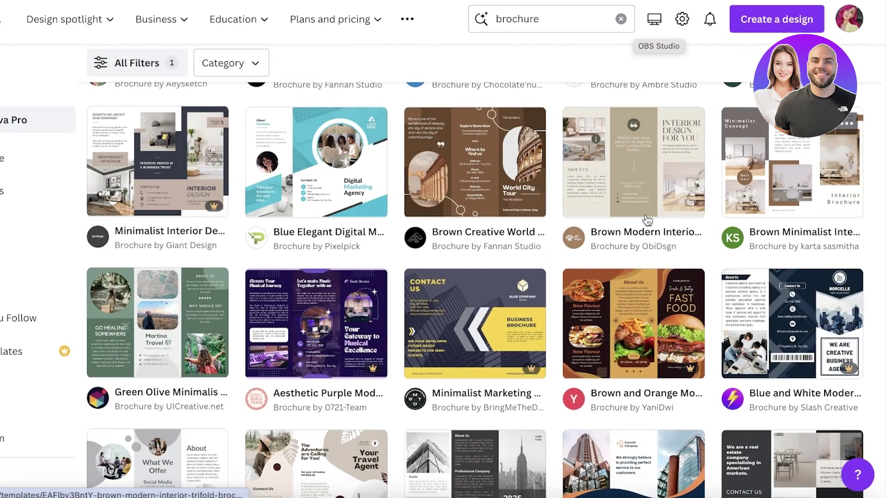
pyautogui.scroll(5, 506, 306)
pyautogui.scroll(-5, 563, 144)
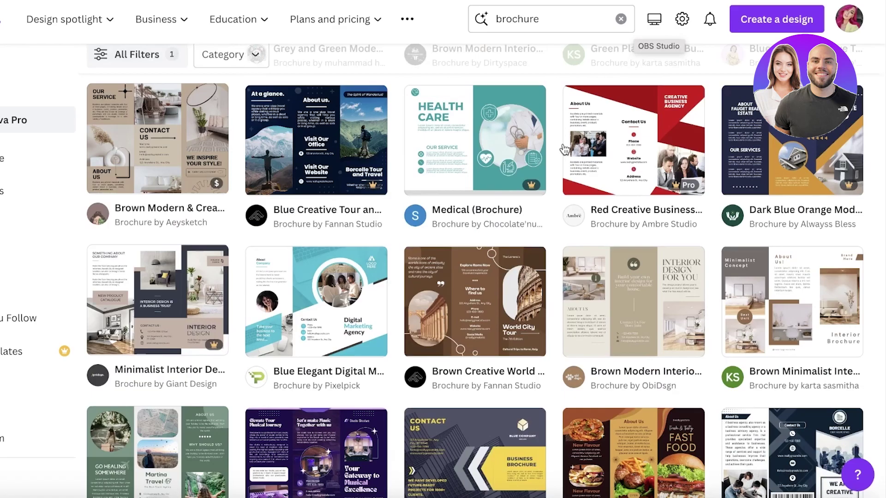
pyautogui.scroll(2, 499, 183)
pyautogui.scroll(5, 499, 183)
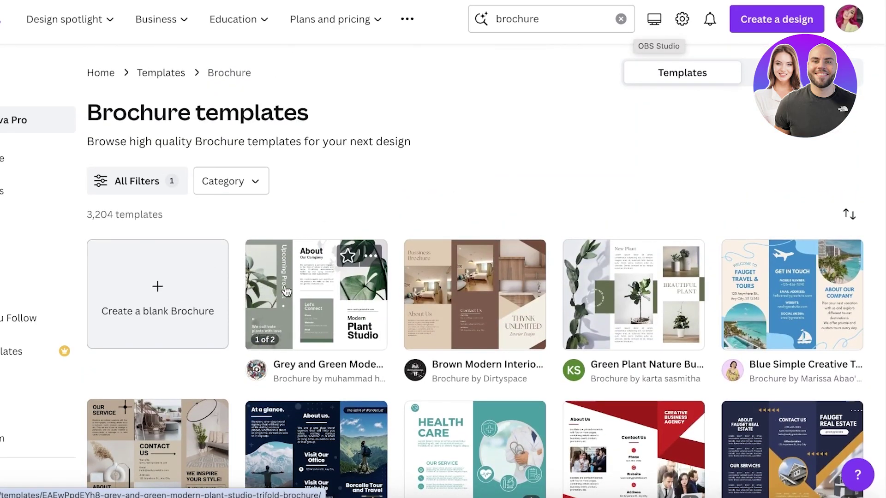
pyautogui.scroll(-20, 355, 275)
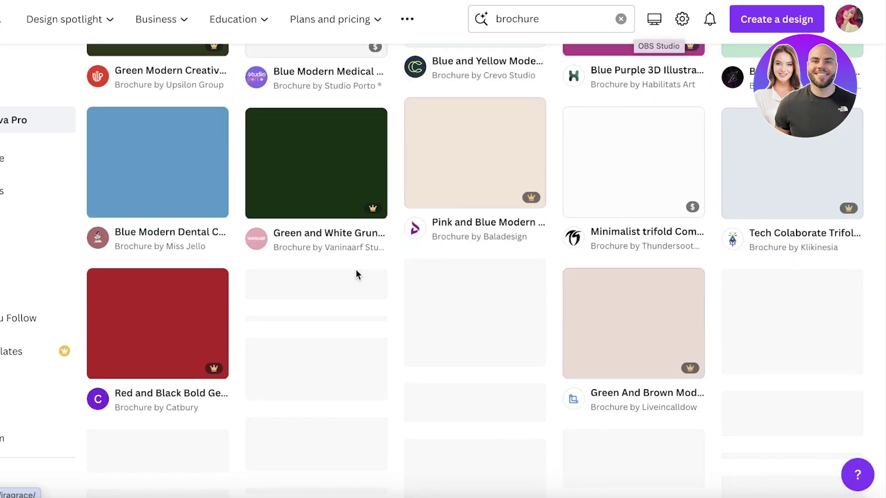
pyautogui.scroll(-3, 323, 276)
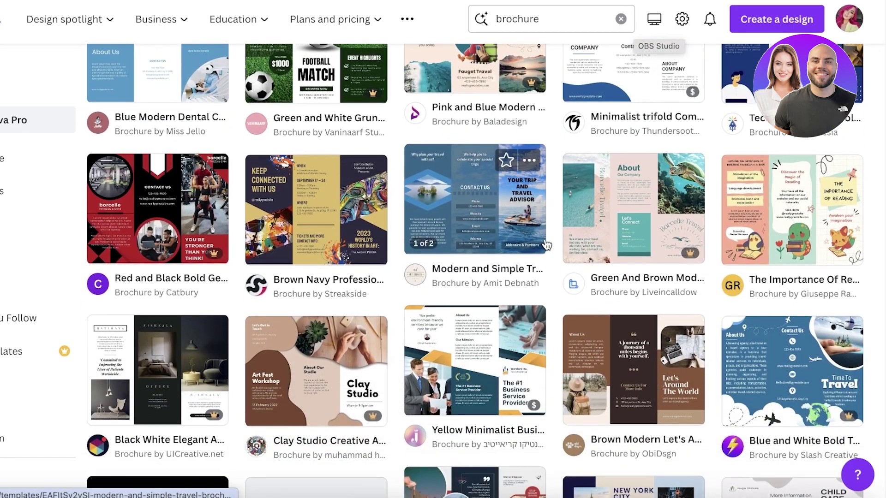
pyautogui.scroll(-6, 545, 244)
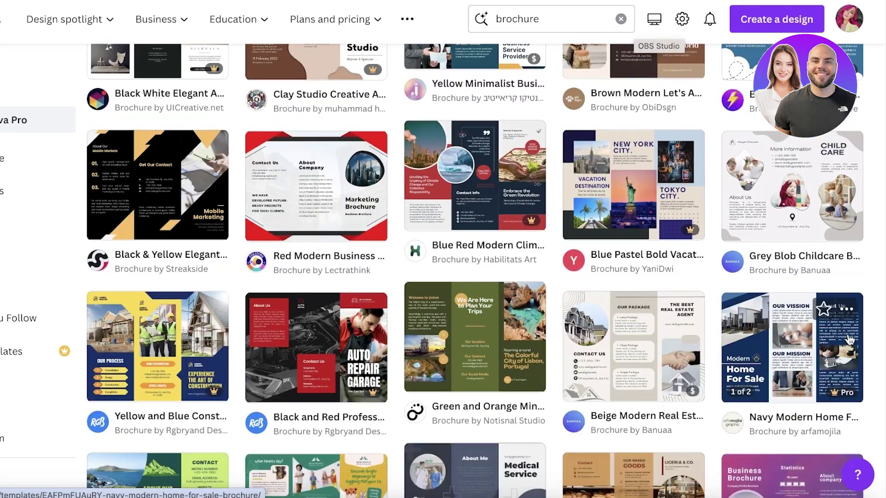
pyautogui.scroll(-8, 848, 340)
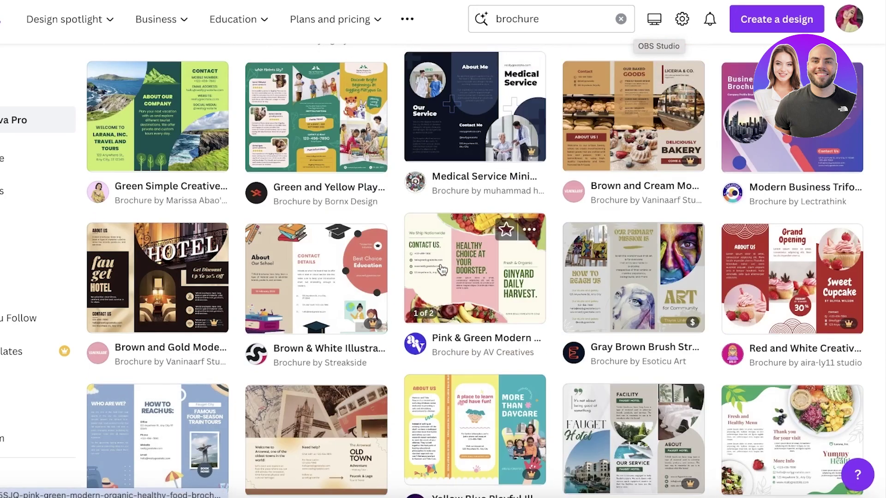
pyautogui.scroll(-4, 442, 267)
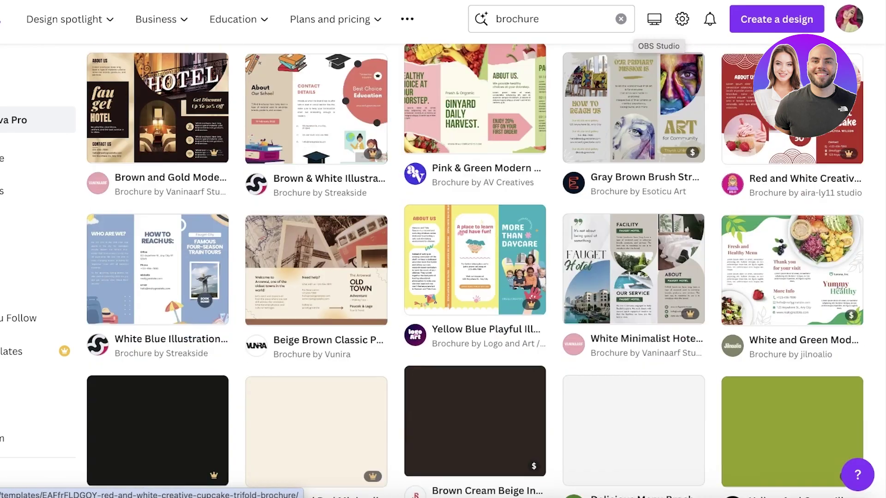
pyautogui.scroll(-3, 378, 257)
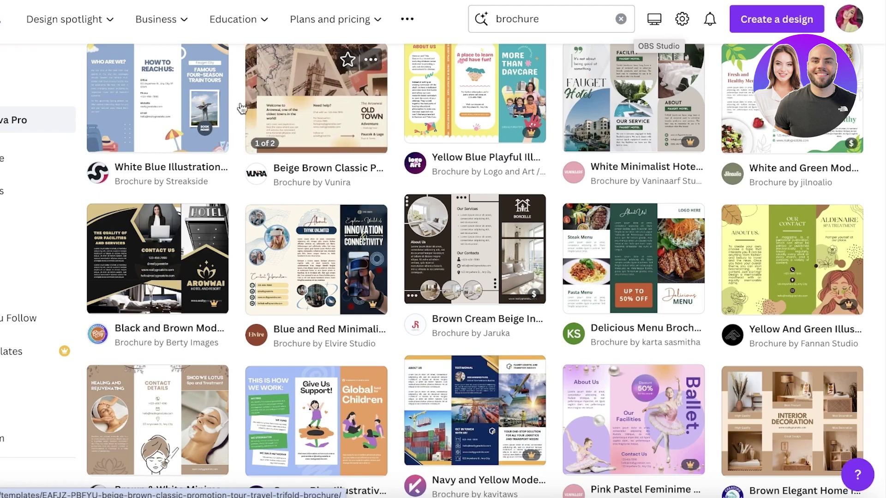
pyautogui.scroll(1, 287, 106)
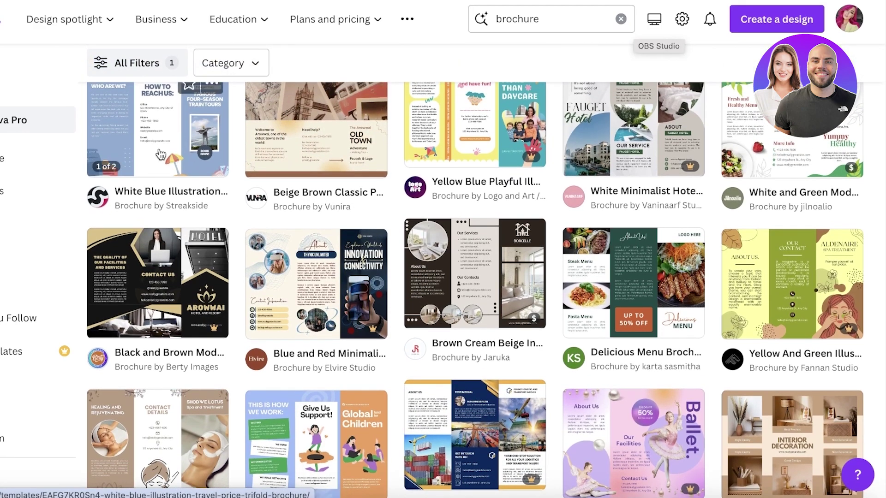
pyautogui.scroll(2, 153, 151)
pyautogui.scroll(-10, 462, 189)
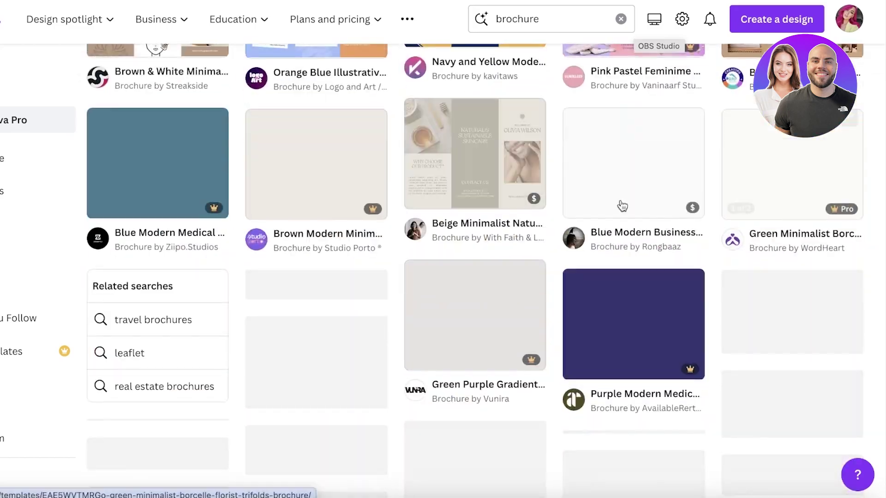
pyautogui.scroll(6, 462, 190)
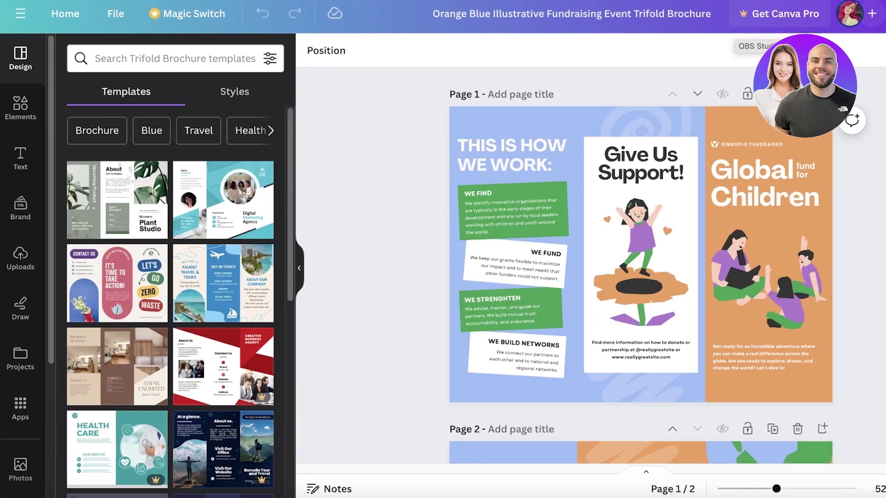
# Scroll to page 2 of the Orange Blue Illustrative trifold template and back to page 1
pyautogui.scroll(-5, 641, 265)
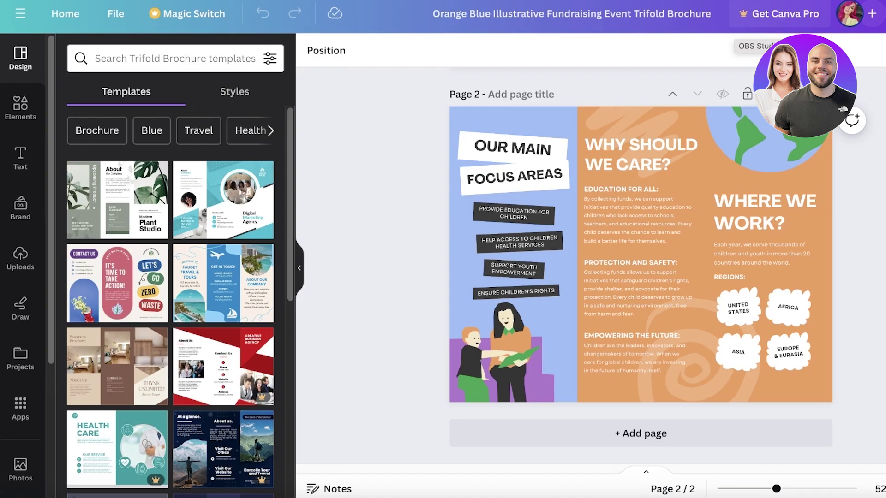
pyautogui.scroll(5, 780, 178)
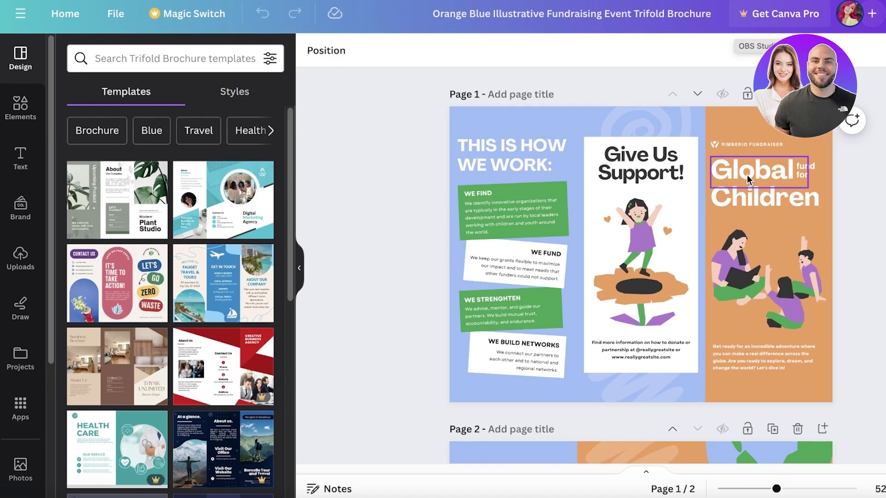
# Delete the RIMBERIO FUNDRAISER label and enlarge the heart-hands icon at the orange panel's top
pyautogui.click(751, 145)
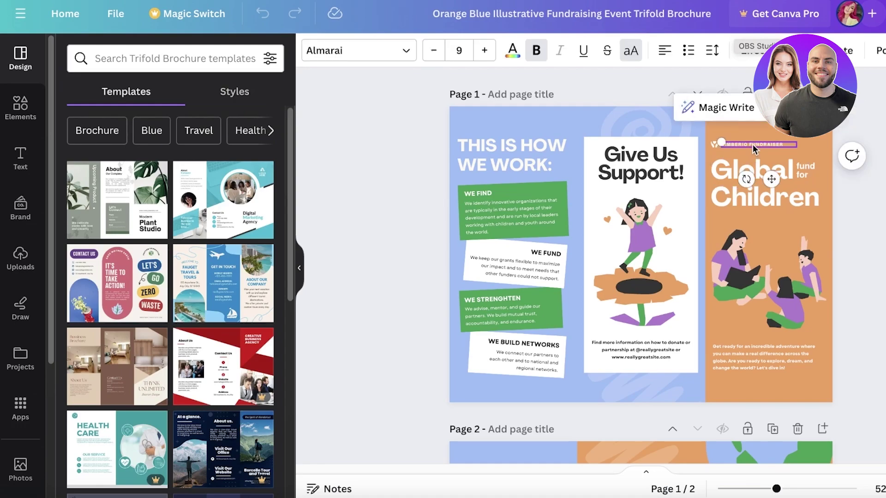
pyautogui.press('Delete')
pyautogui.click(716, 146)
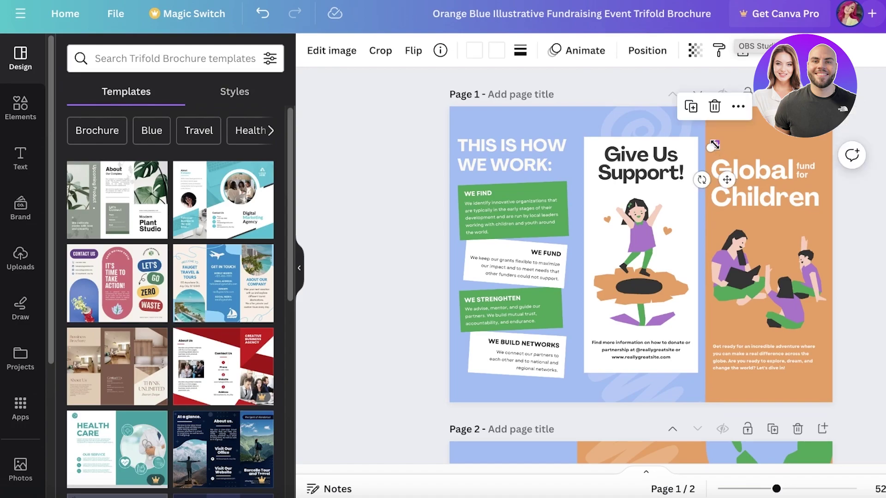
pyautogui.moveTo(712, 147); pyautogui.dragTo(719, 240)
pyautogui.moveTo(655, 212); pyautogui.dragTo(771, 134)
# Change 'Global' to 'Mental' and set the small side text to 'Health Awareness' beside it
pyautogui.doubleClick(757, 169)
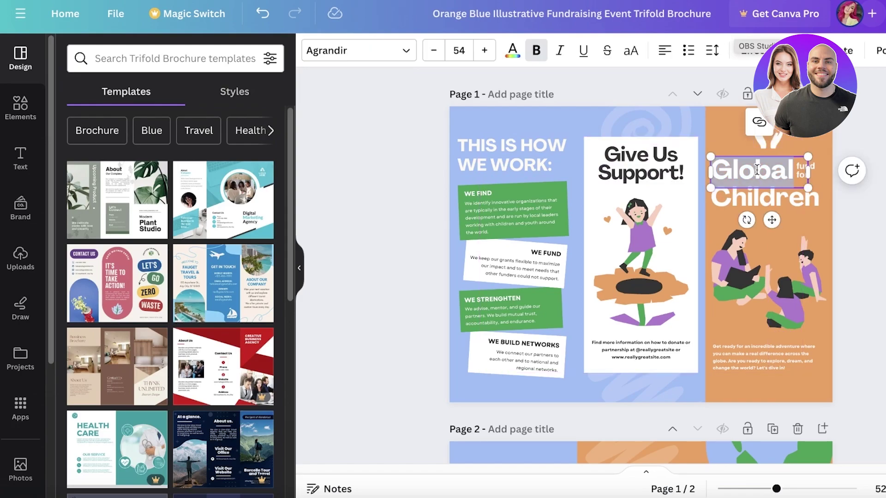
pyautogui.write('D')
pyautogui.write('Mental')
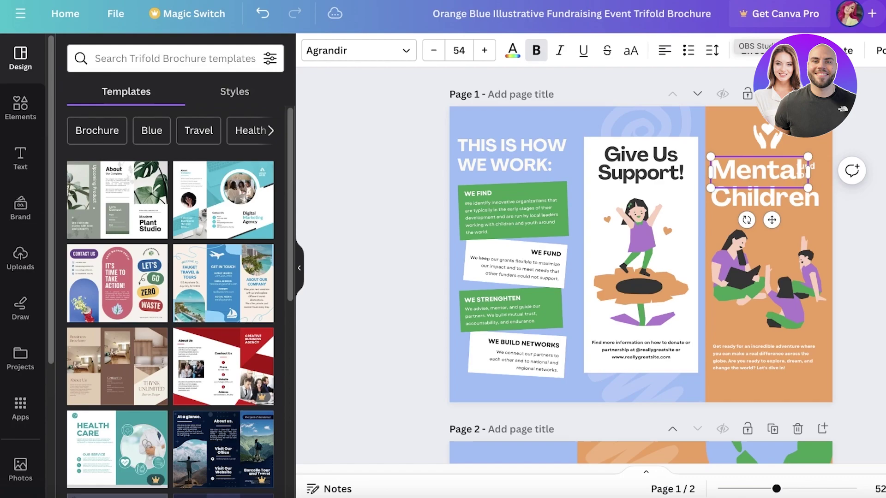
pyautogui.click(808, 169)
pyautogui.press('BackSpace')
pyautogui.press('BackSpace')
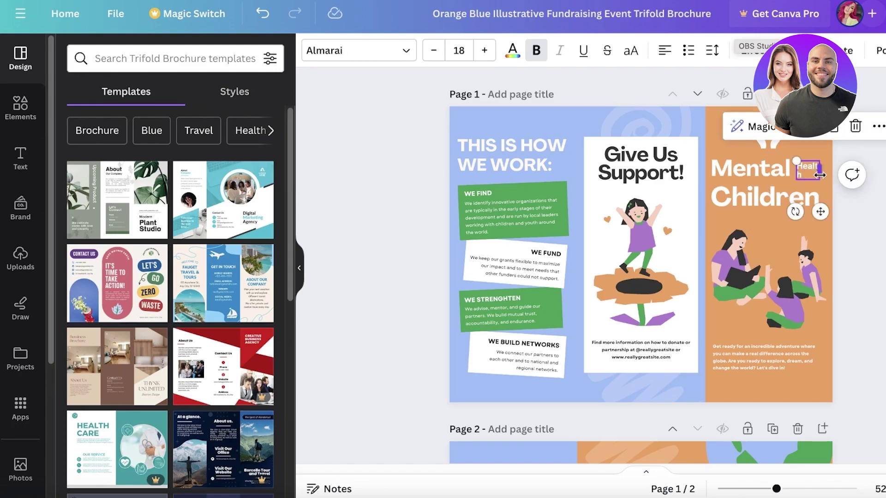
pyautogui.moveTo(818, 181)
pyautogui.mouseDown()
pyautogui.moveTo(827, 187)
pyautogui.moveTo(810, 164)
pyautogui.mouseUp()
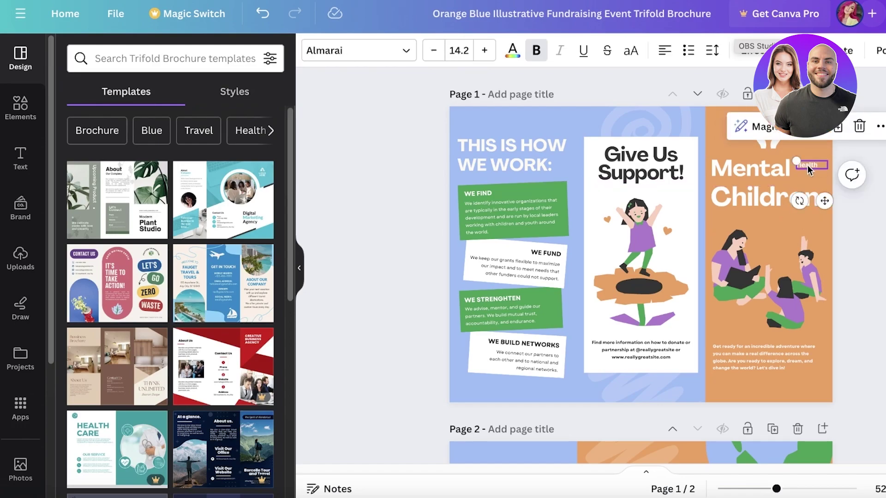
pyautogui.click(754, 195)
pyautogui.click(814, 165)
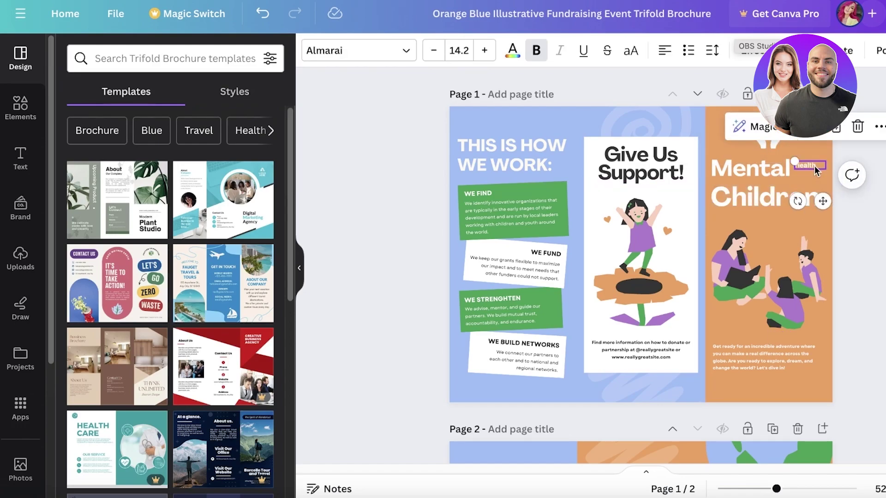
pyautogui.moveTo(810, 175)
pyautogui.mouseDown()
pyautogui.moveTo(794, 172)
pyautogui.moveTo(831, 173)
pyautogui.moveTo(810, 175)
pyautogui.moveTo(803, 164)
pyautogui.mouseUp()
pyautogui.click(805, 162)
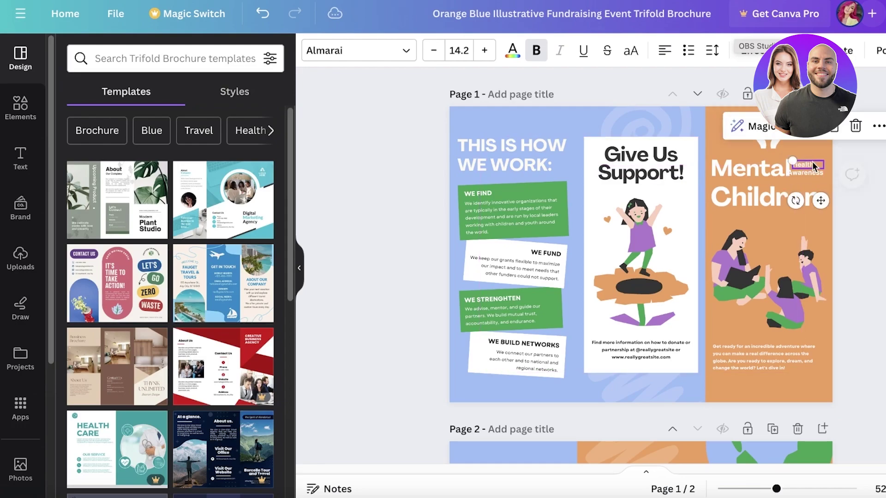
pyautogui.press('Escape')
pyautogui.click(810, 174)
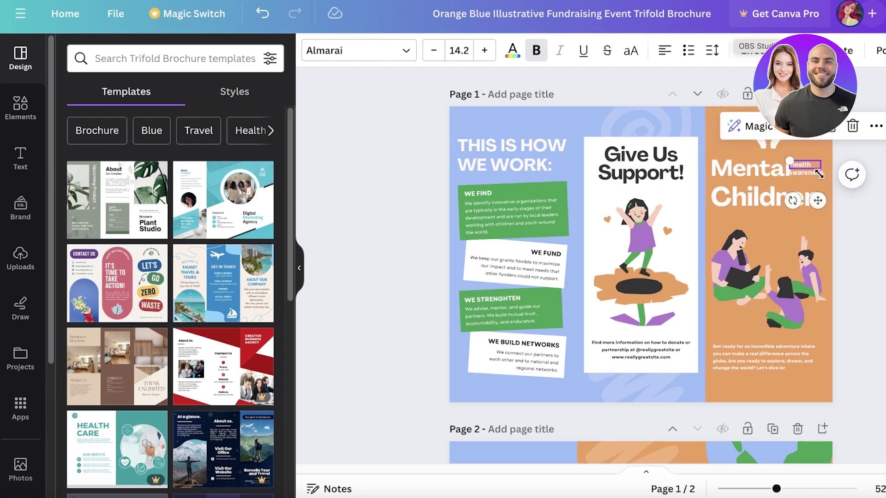
pyautogui.click(810, 217)
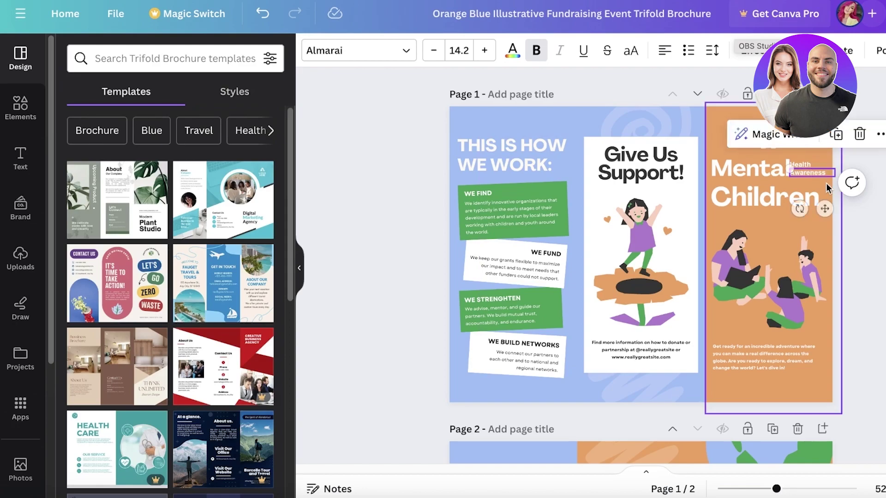
# Replace 'Children' with 'Allies Conunselling' at font size 40, widened to fit one line
pyautogui.click(747, 192)
pyautogui.doubleClick(747, 198)
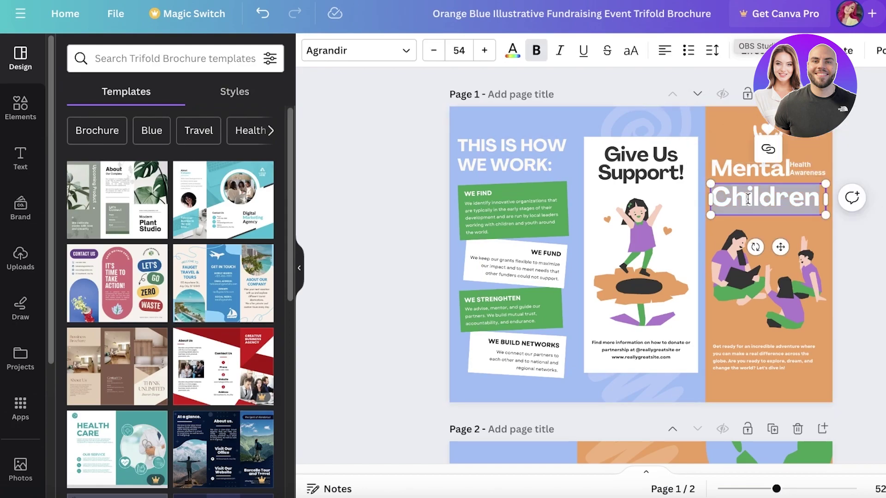
pyautogui.press('BackSpace')
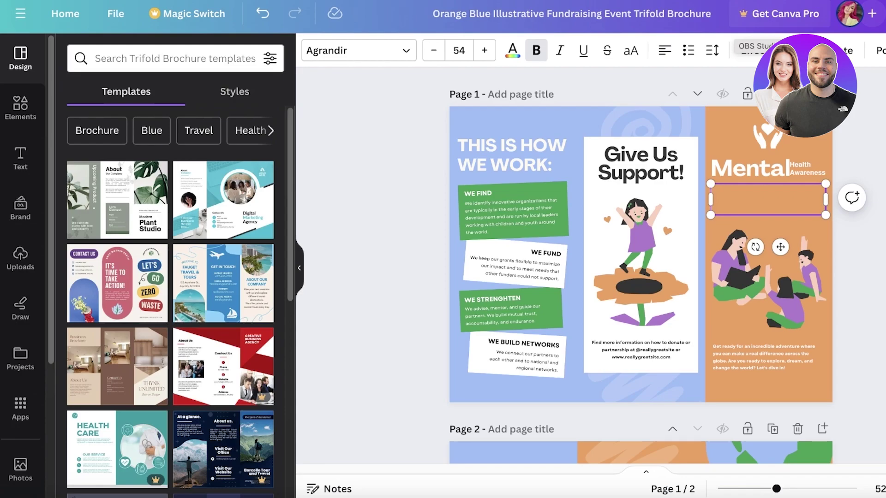
pyautogui.press('BackSpace')
pyautogui.write('Allies Conun')
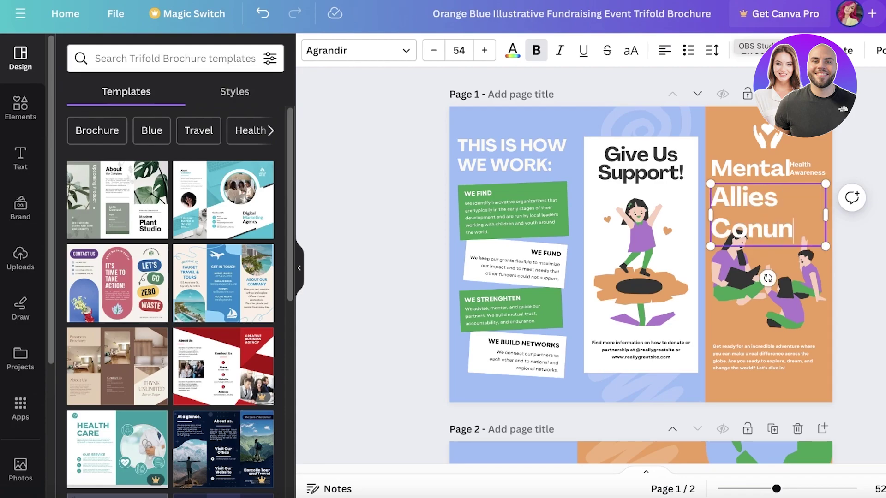
pyautogui.write('selling')
pyautogui.click(456, 52)
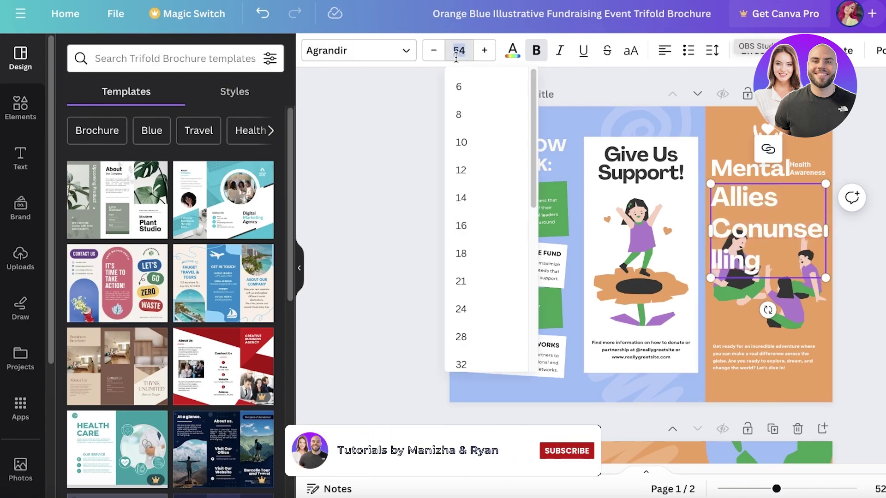
pyautogui.write('40')
pyautogui.press('Return')
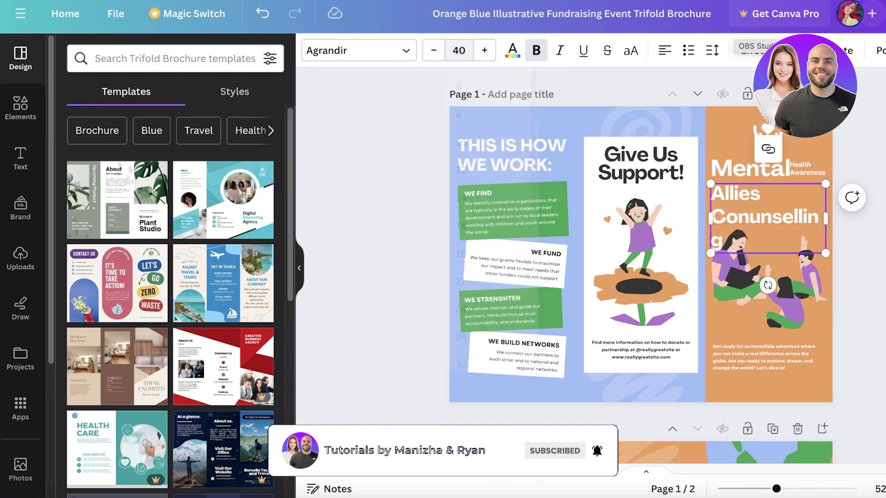
pyautogui.moveTo(825, 218); pyautogui.dragTo(857, 224)
pyautogui.click(765, 280)
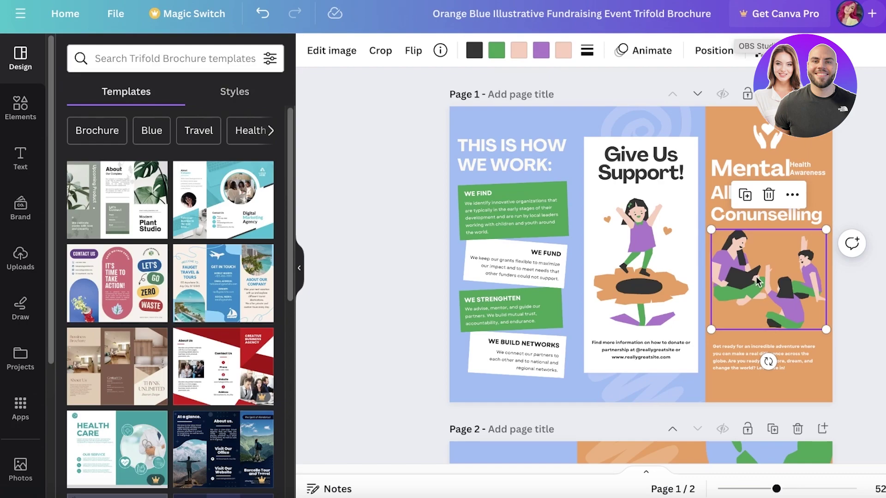
pyautogui.click(754, 366)
# Delete the 'Get ready for…' paragraph and the children illustration from the front panel
pyautogui.press('Delete')
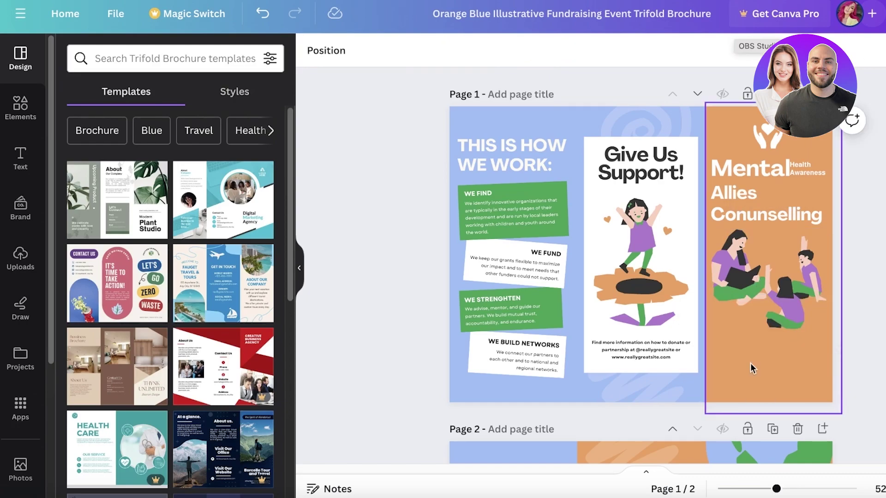
pyautogui.click(749, 278)
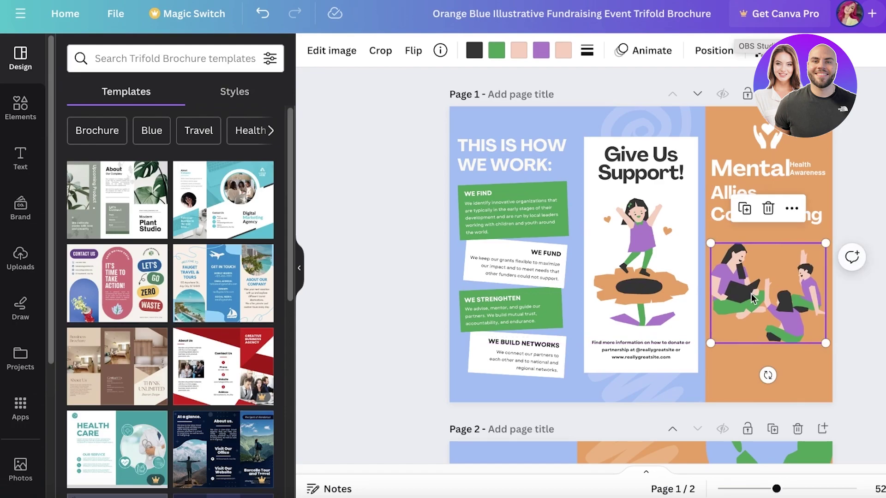
pyautogui.press('Delete')
# Search the Elements library for 'mental health'
pyautogui.click(20, 106)
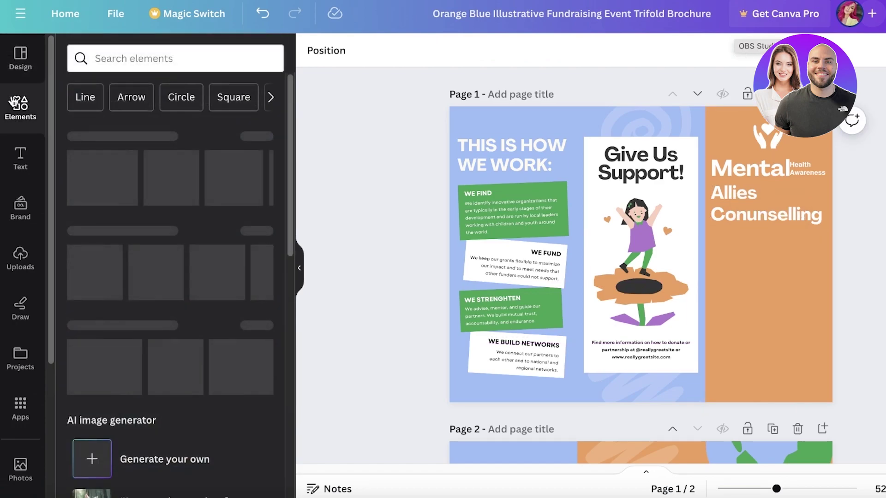
pyautogui.click(136, 58)
pyautogui.write('m')
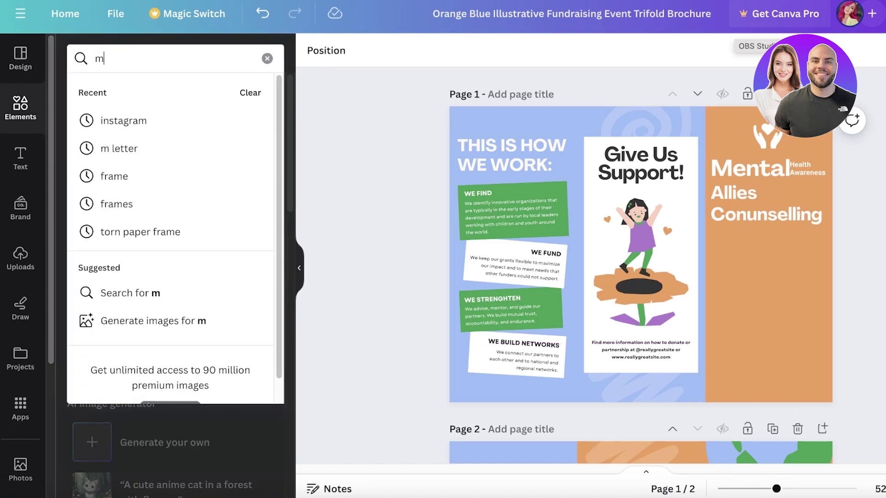
pyautogui.write('ental healt')
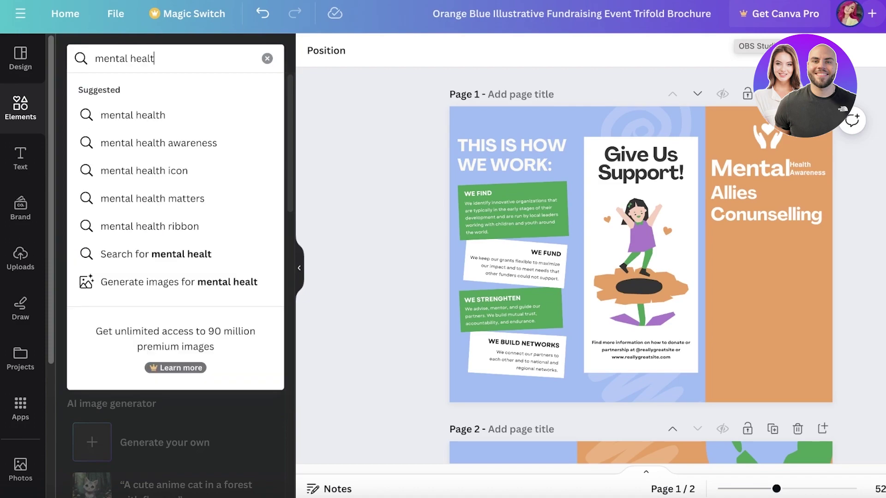
pyautogui.press('Return')
pyautogui.write('j')
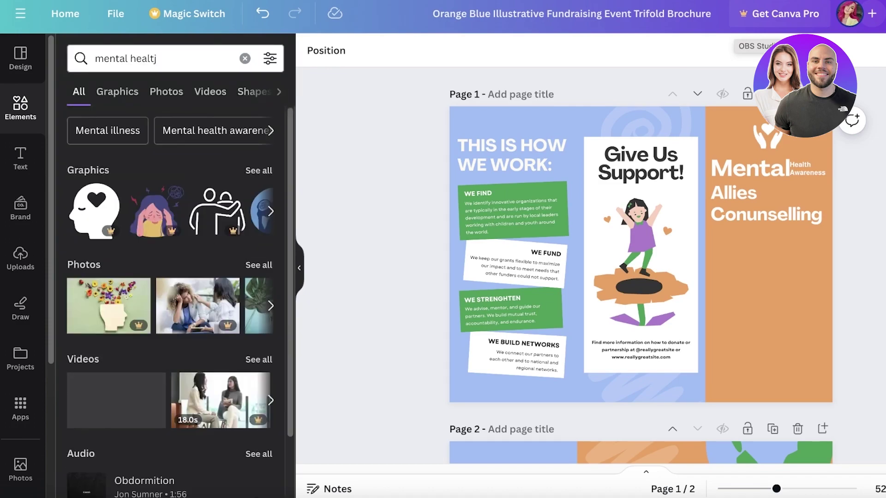
pyautogui.click(161, 60)
pyautogui.press('Return')
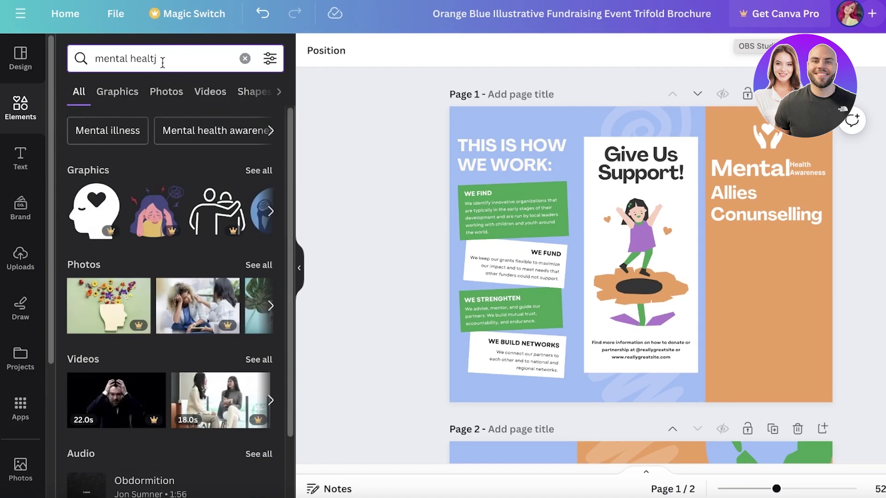
pyautogui.press('BackSpace')
pyautogui.write('h')
pyautogui.press('Return')
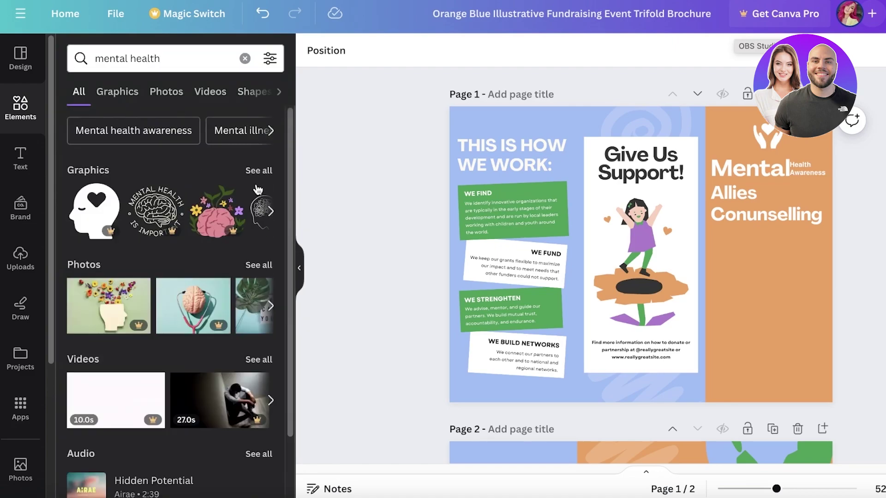
# Add the two-seated-people graphic and place it in the orange panel's lower part
pyautogui.click(258, 171)
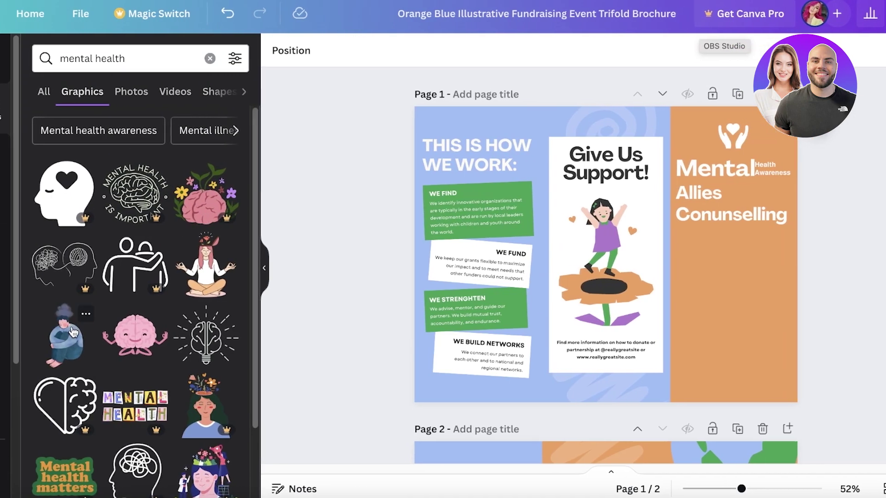
pyautogui.scroll(-7, 148, 217)
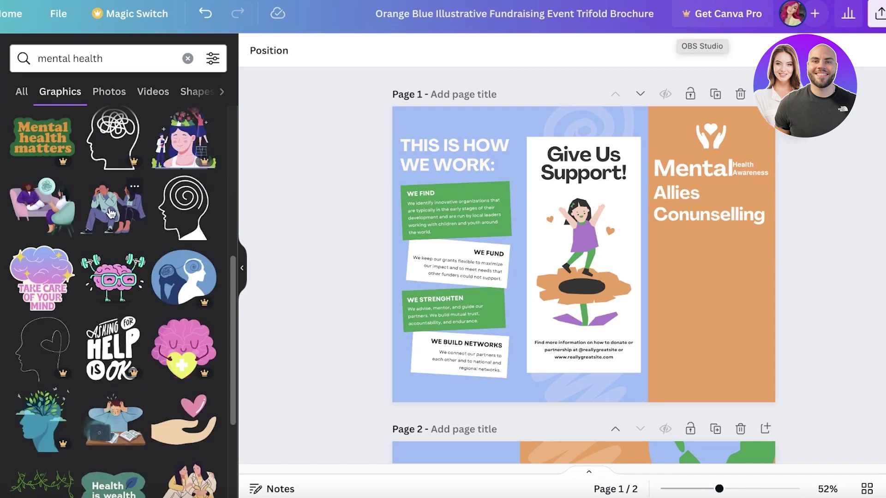
pyautogui.click(111, 213)
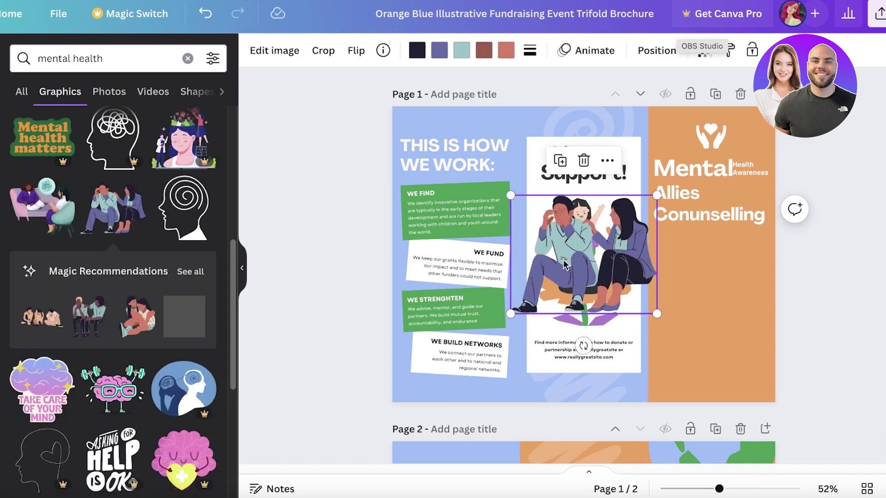
pyautogui.moveTo(513, 194); pyautogui.dragTo(686, 301)
pyautogui.moveTo(755, 333); pyautogui.dragTo(728, 298)
# Retitle the middle panel's 'Give Us Support!' heading to 'Contact Us' on one line
pyautogui.click(614, 340)
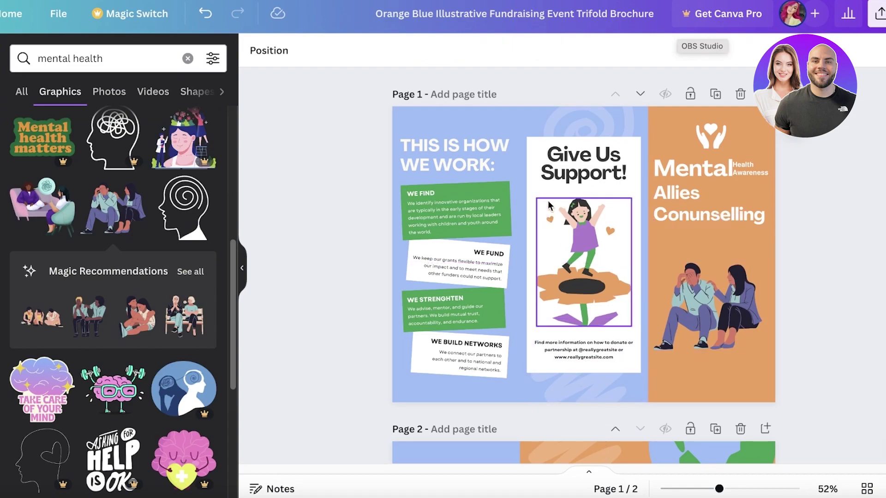
pyautogui.click(579, 175)
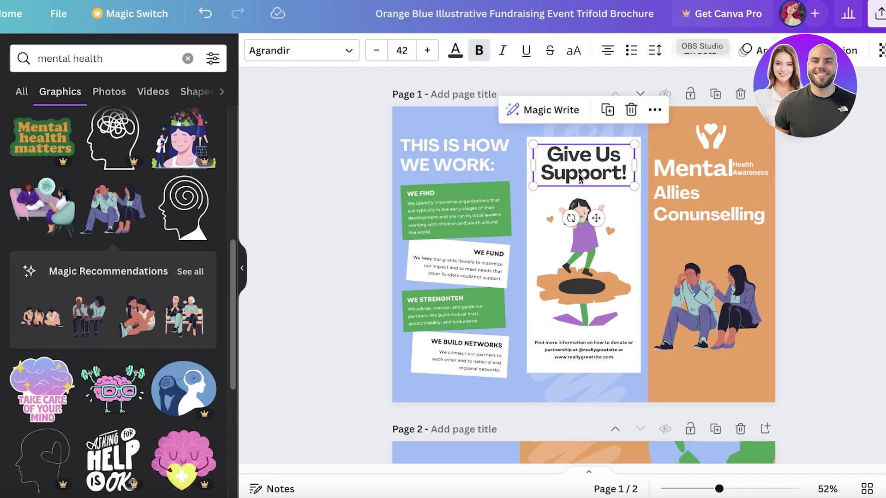
pyautogui.click(580, 174)
pyautogui.write('Contact Us')
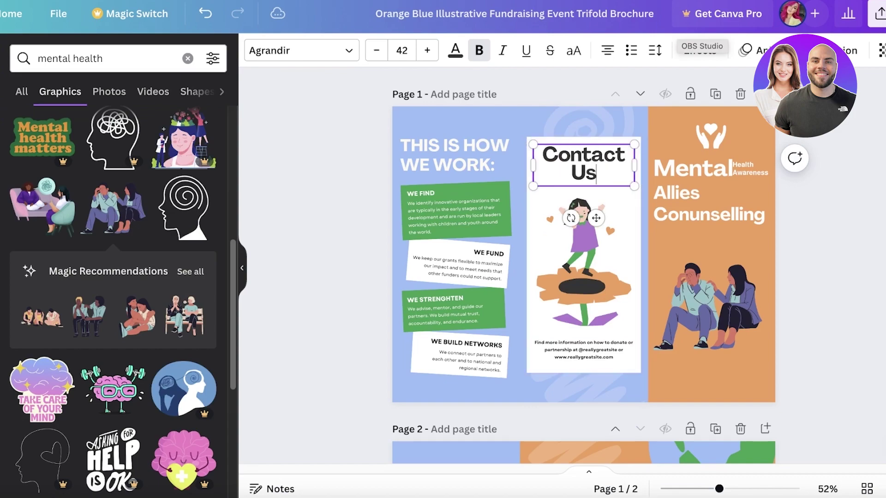
pyautogui.moveTo(636, 163)
pyautogui.mouseDown()
pyautogui.moveTo(644, 163)
pyautogui.moveTo(630, 162)
pyautogui.mouseUp()
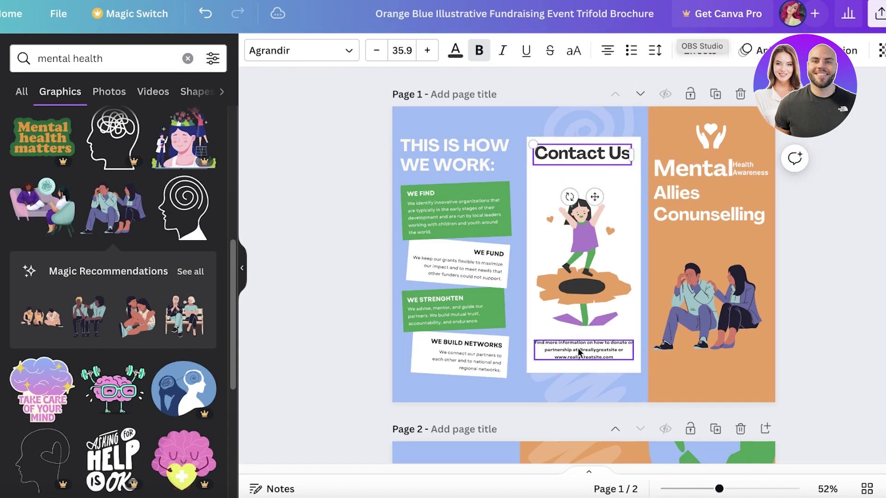
pyautogui.click(559, 342)
pyautogui.click(558, 336)
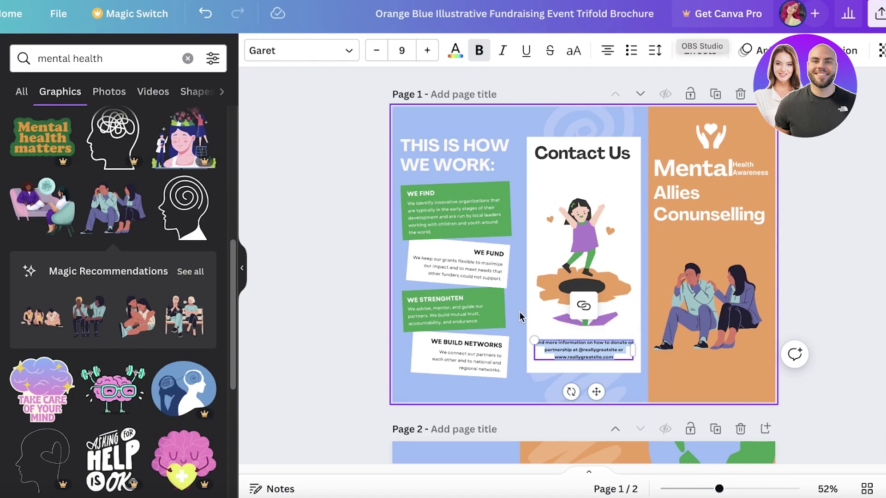
# Rewrite the left panel heading 'THIS IS HOW WE WORK:' as 'OUR PROFESSIONALS', resized to two lines
pyautogui.click(411, 146)
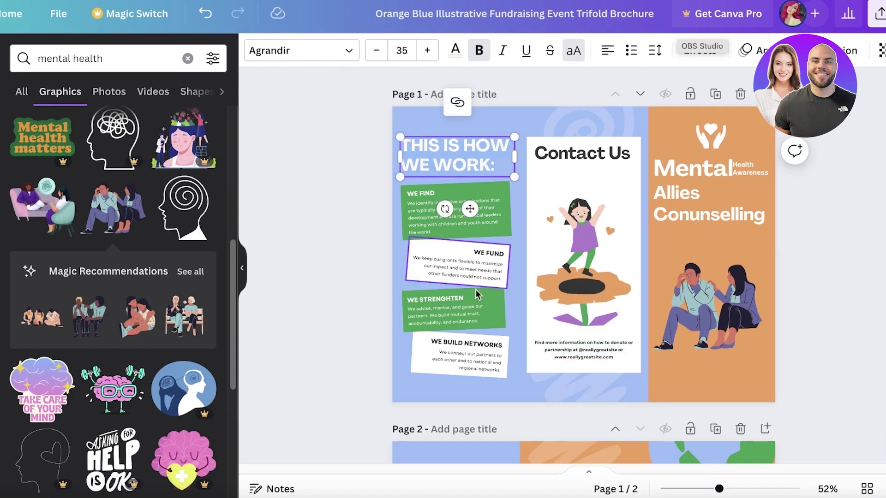
pyautogui.scroll(-7, 452, 189)
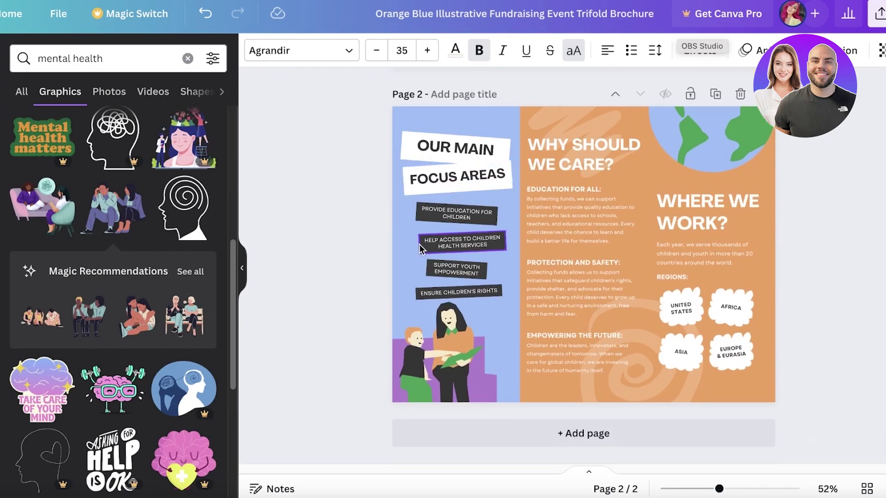
pyautogui.scroll(7, 484, 258)
pyautogui.scroll(-7, 570, 273)
pyautogui.scroll(7, 569, 273)
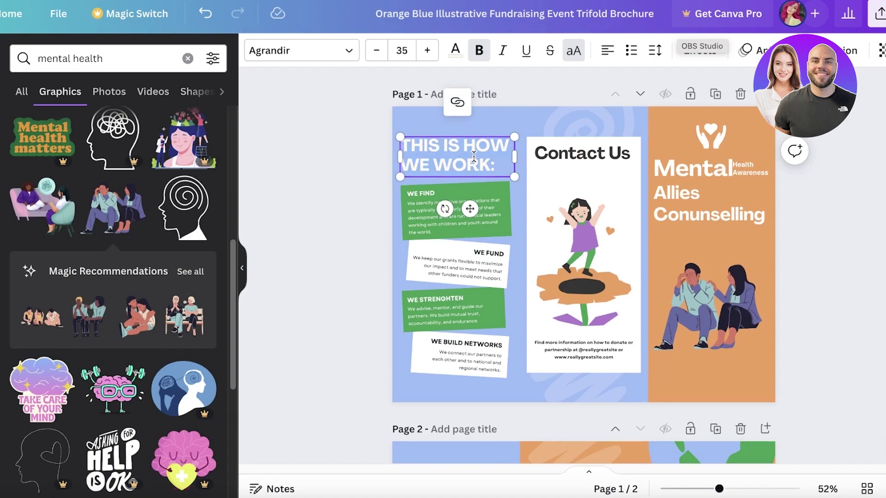
pyautogui.click(499, 297)
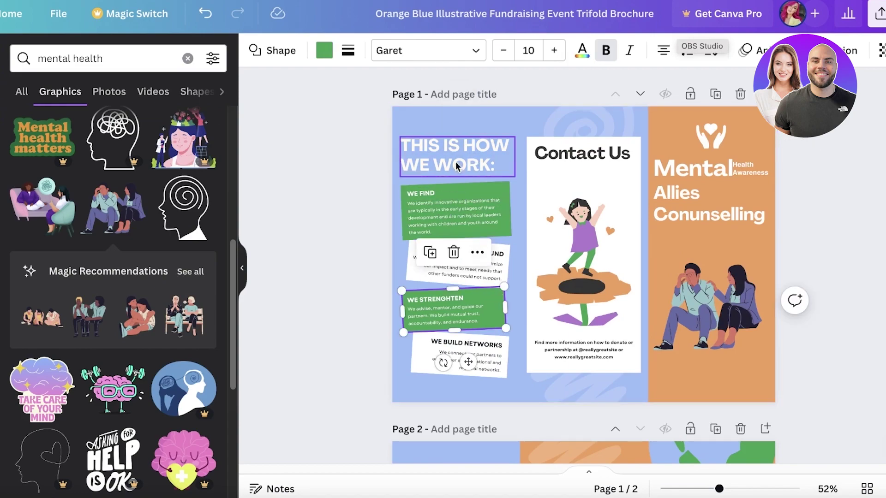
pyautogui.click(453, 154)
pyautogui.click(476, 150)
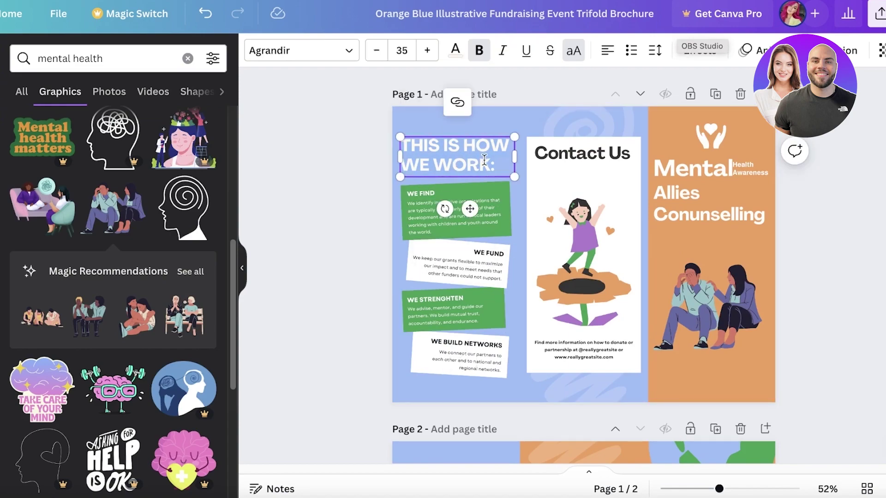
pyautogui.click(494, 169)
pyautogui.press('BackSpace')
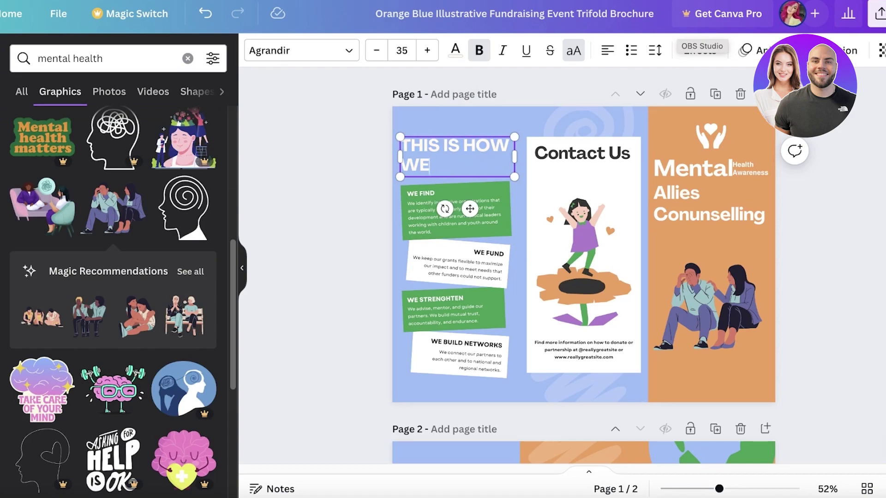
pyautogui.press('BackSpace')
pyautogui.press('BackSpace')
pyautogui.press('BackSpace')
pyautogui.press('BackSpace')
pyautogui.press('BackSpace')
pyautogui.press('BackSpace')
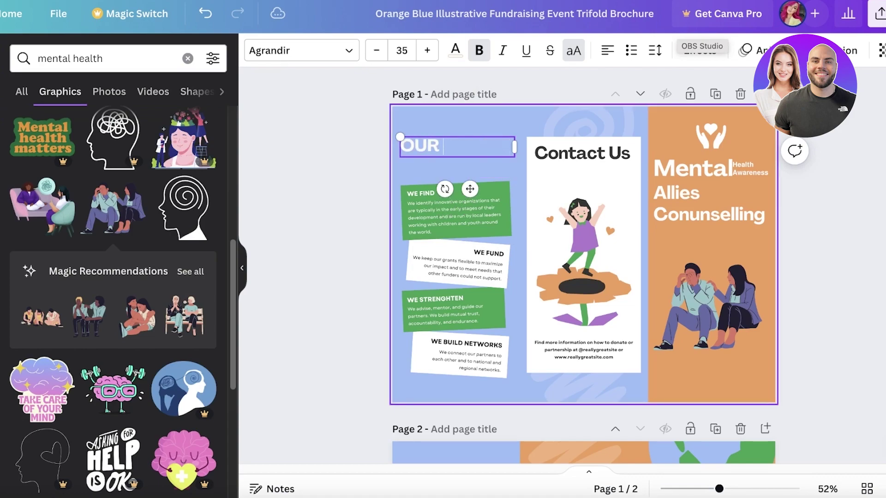
pyautogui.write('OUR PROFESSIONALS')
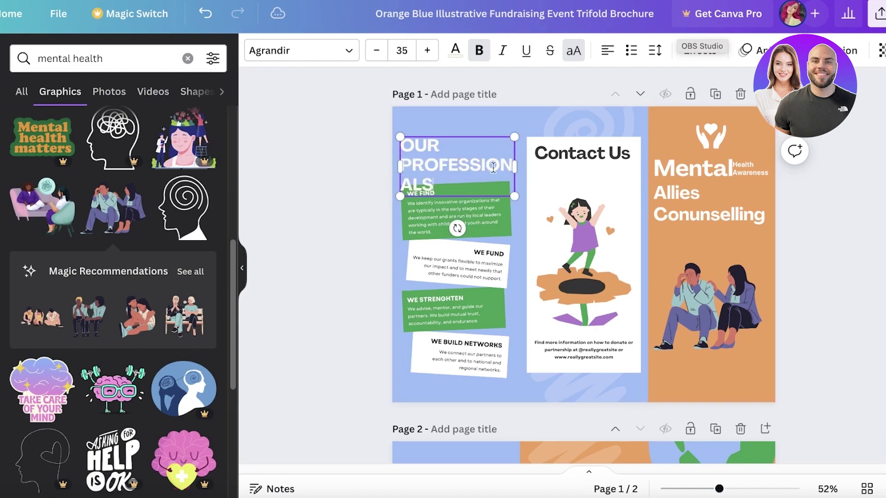
pyautogui.moveTo(516, 164); pyautogui.dragTo(530, 142)
pyautogui.click(446, 213)
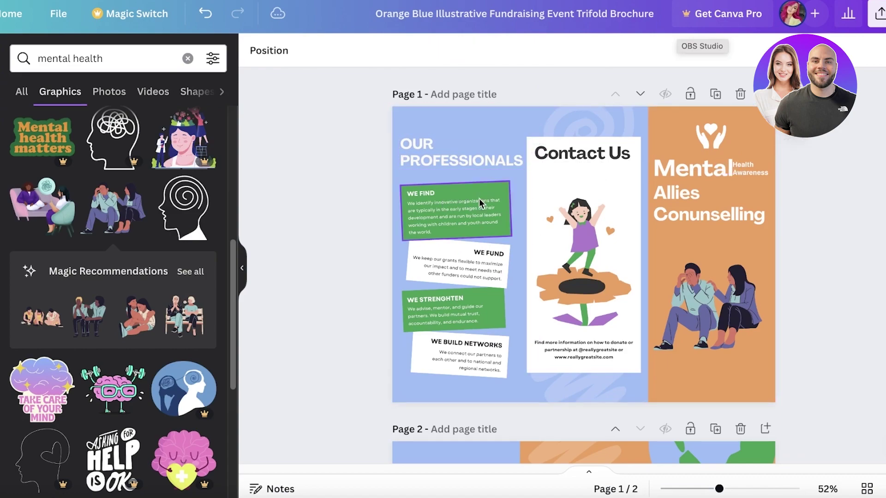
# Delete the headings and body text from the WE FIND, WE FUND and WE STRENGHTEN boxes
pyautogui.click(446, 212)
pyautogui.press('Delete')
pyautogui.click(420, 193)
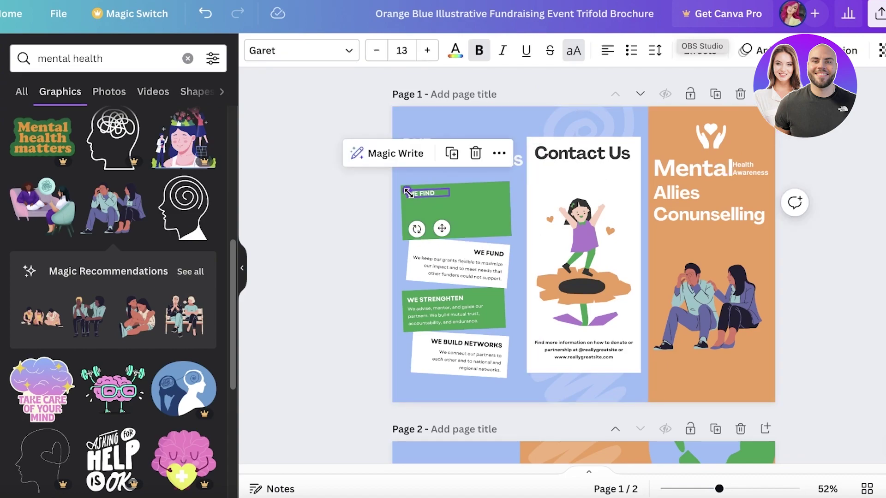
pyautogui.press('Delete')
pyautogui.click(456, 270)
pyautogui.press('Delete')
pyautogui.click(471, 254)
pyautogui.press('Delete')
pyautogui.click(443, 316)
pyautogui.press('Delete')
pyautogui.click(434, 299)
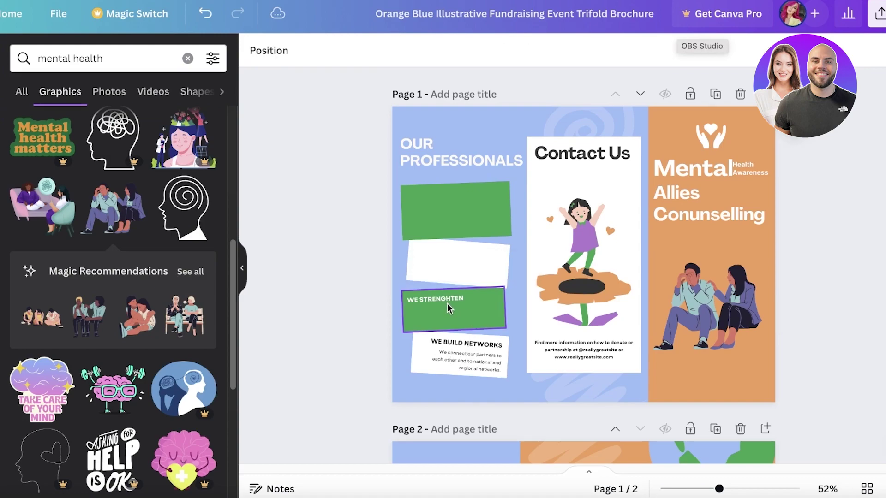
pyautogui.press('Delete')
# Clear the WE BUILD NETWORKS text, undoing the accidental deletion of its white box
pyautogui.click(461, 371)
pyautogui.press('Delete')
pyautogui.click(213, 20)
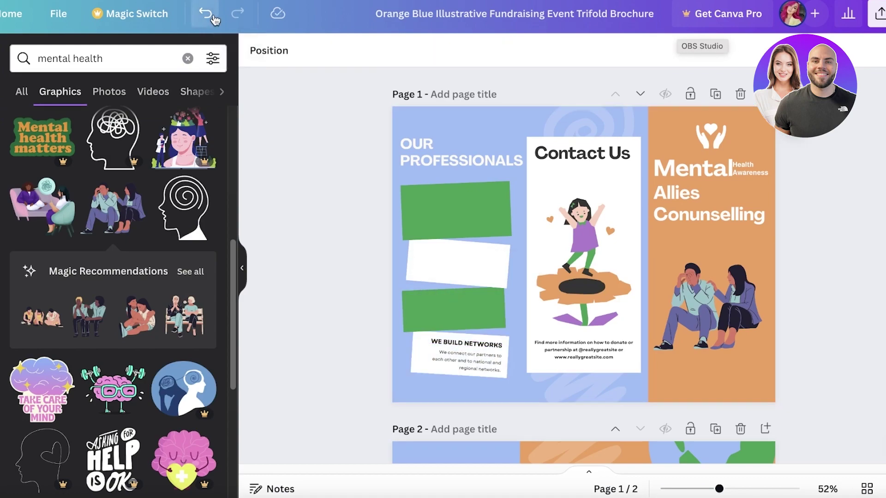
pyautogui.click(469, 362)
pyautogui.press('Delete')
pyautogui.click(466, 344)
pyautogui.press('Delete')
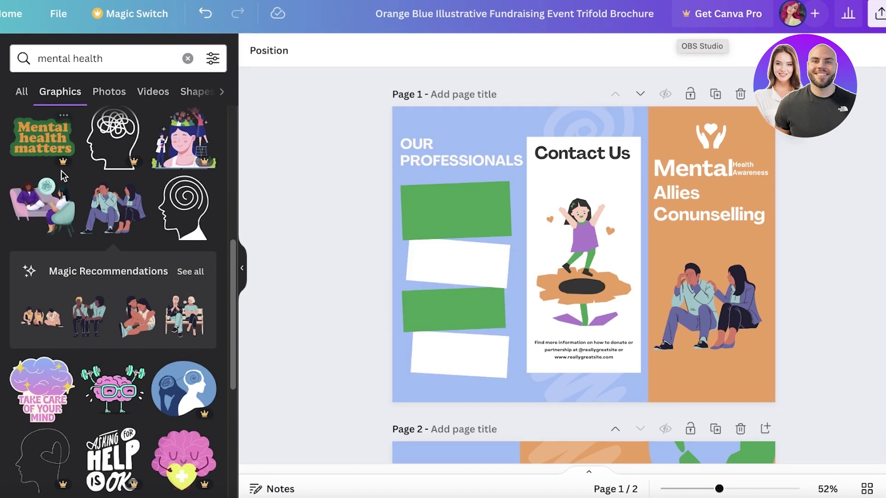
# Clear the 'mental health' Elements search to begin a new one
pyautogui.click(68, 69)
pyautogui.click(187, 58)
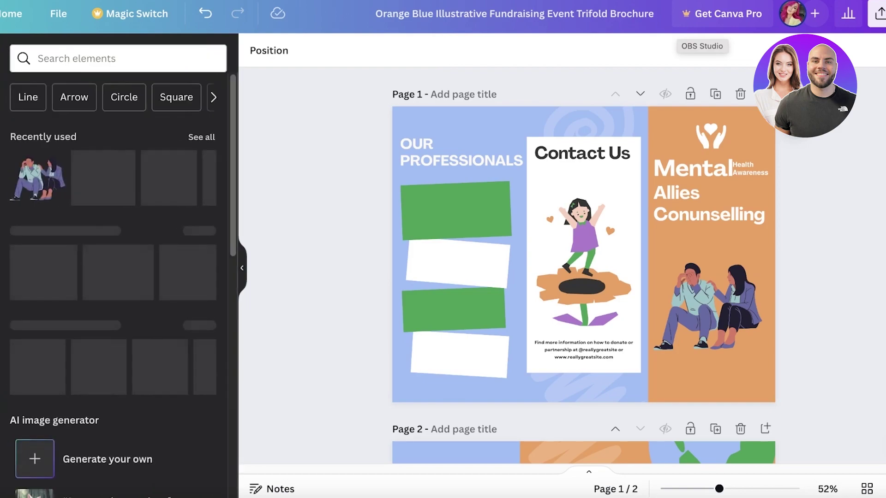
pyautogui.click(101, 62)
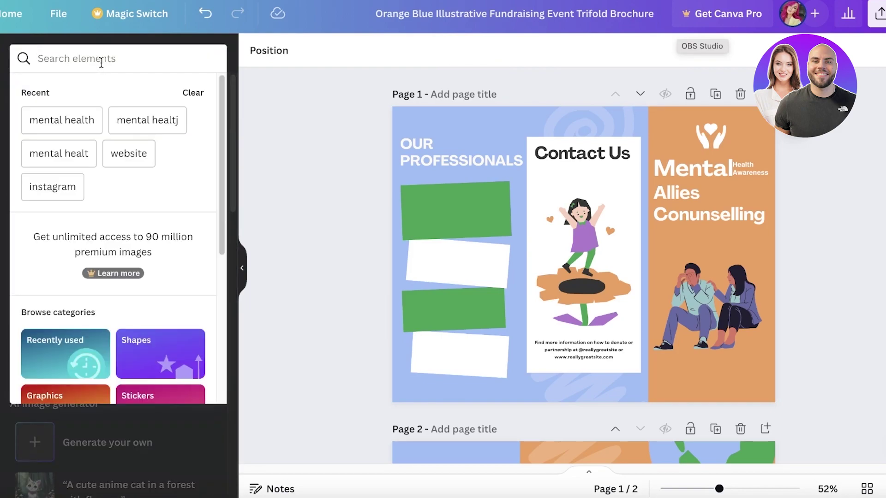
# Search photos for 'doctor' and add the woman doctor with a clipboard, shrunk beneath PROFESSIONALS
pyautogui.write('doctor')
pyautogui.press('Return')
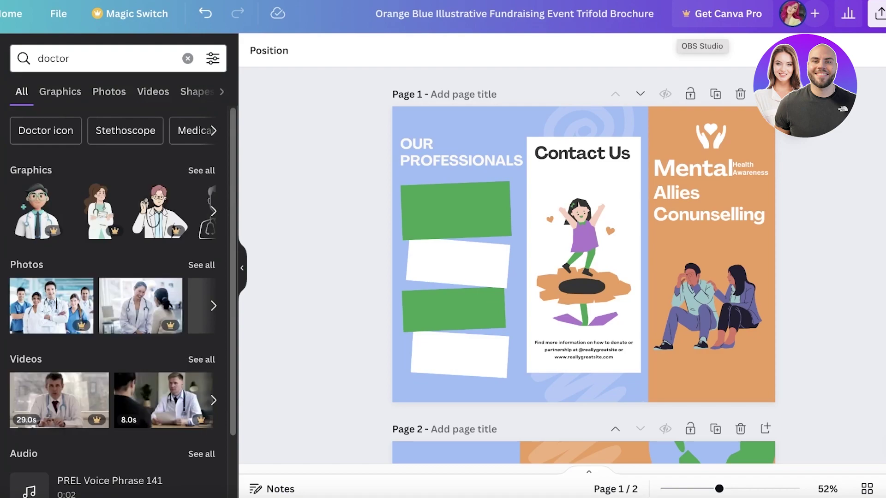
pyautogui.click(198, 268)
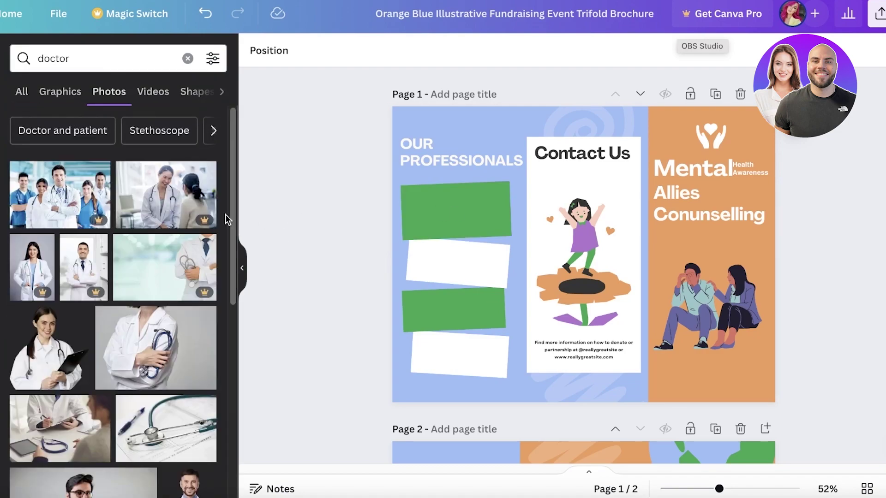
pyautogui.click(46, 355)
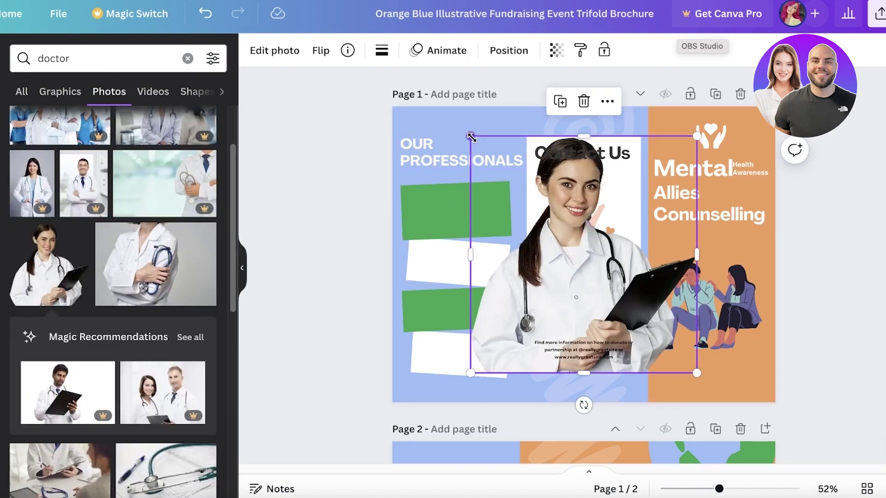
pyautogui.moveTo(470, 137); pyautogui.dragTo(436, 194)
pyautogui.moveTo(476, 251); pyautogui.dragTo(433, 233)
# Shift the white boxes and lower green rectangle further down the panel
pyautogui.moveTo(464, 271); pyautogui.dragTo(469, 292)
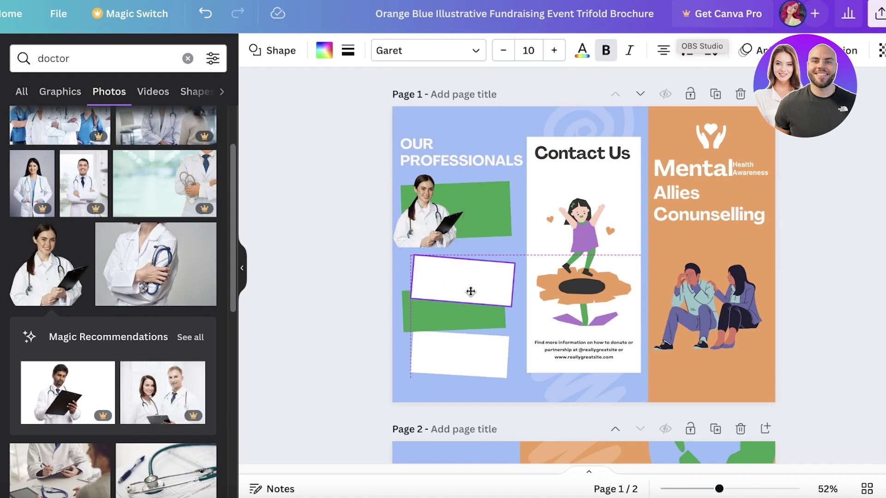
pyautogui.moveTo(435, 317); pyautogui.dragTo(442, 338)
pyautogui.click(459, 372)
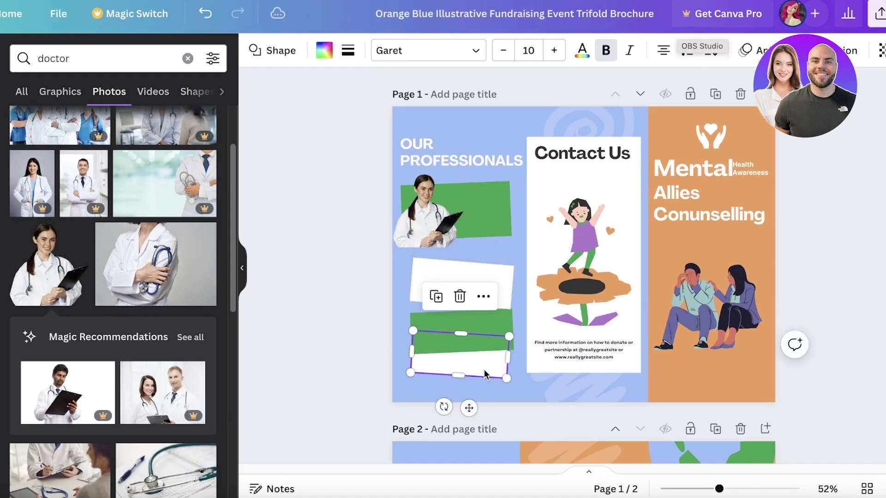
pyautogui.moveTo(459, 372); pyautogui.dragTo(457, 399)
# Add another doctor photo lower in the left panel, with the tilted white shape beside it
pyautogui.scroll(-5, 158, 274)
pyautogui.scroll(-8, 74, 263)
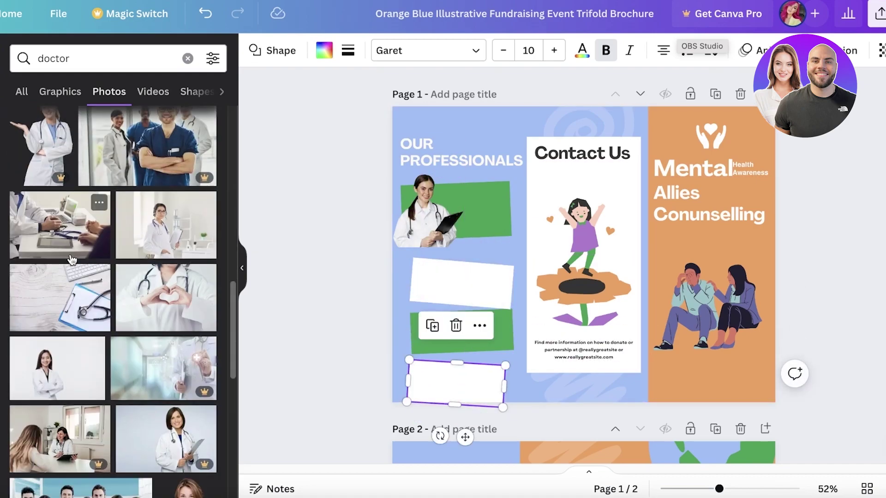
pyautogui.click(78, 269)
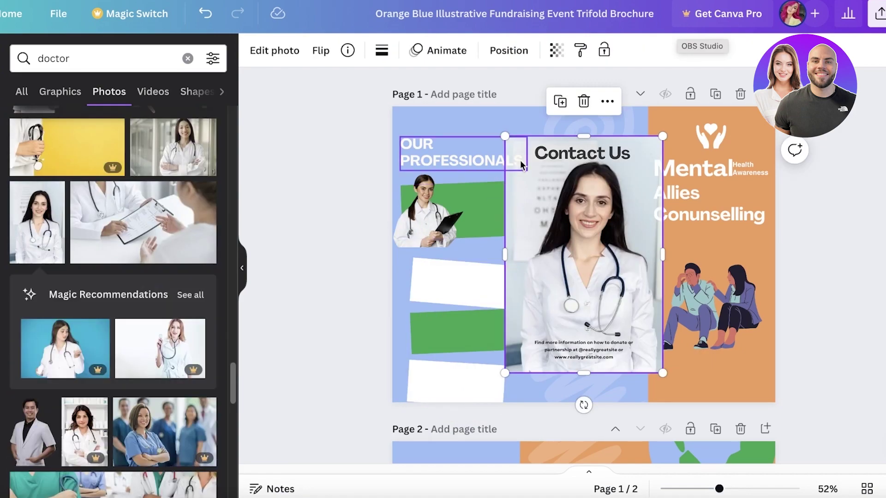
pyautogui.moveTo(514, 149); pyautogui.dragTo(474, 376)
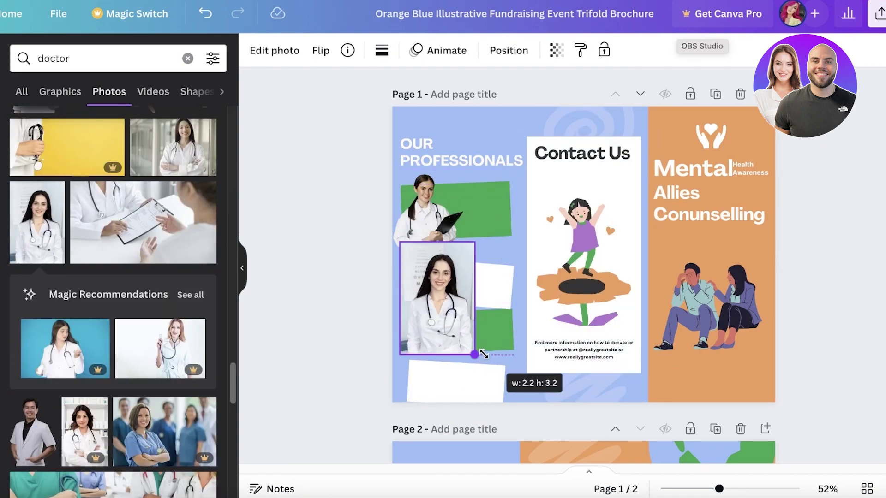
pyautogui.moveTo(432, 297)
pyautogui.mouseDown()
pyautogui.moveTo(441, 320)
pyautogui.moveTo(432, 315)
pyautogui.mouseUp()
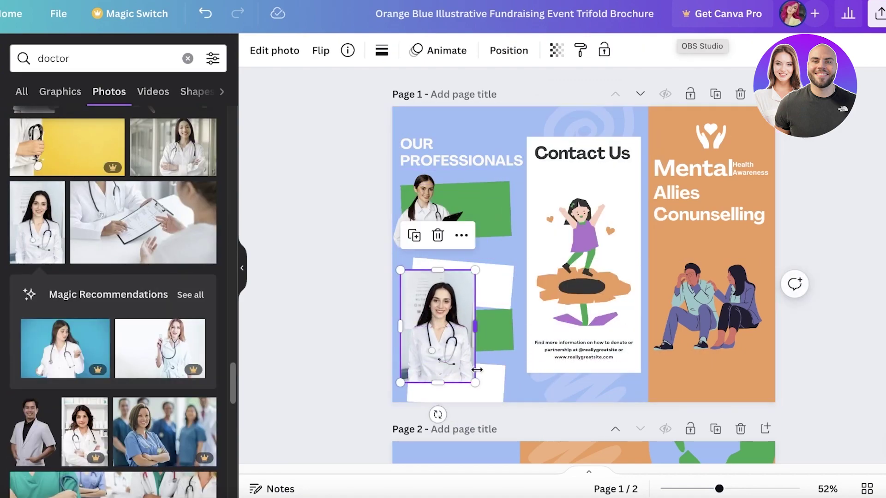
pyautogui.click(481, 376)
pyautogui.moveTo(480, 376)
pyautogui.mouseDown()
pyautogui.moveTo(501, 336)
pyautogui.moveTo(463, 362)
pyautogui.moveTo(466, 383)
pyautogui.mouseUp()
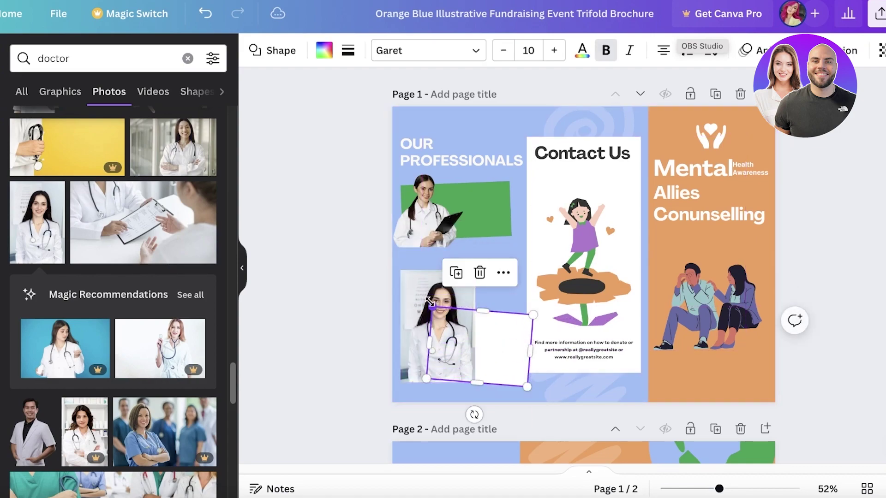
pyautogui.moveTo(429, 302)
pyautogui.mouseDown()
pyautogui.moveTo(463, 313)
pyautogui.moveTo(421, 291)
pyautogui.mouseUp()
pyautogui.click(490, 334)
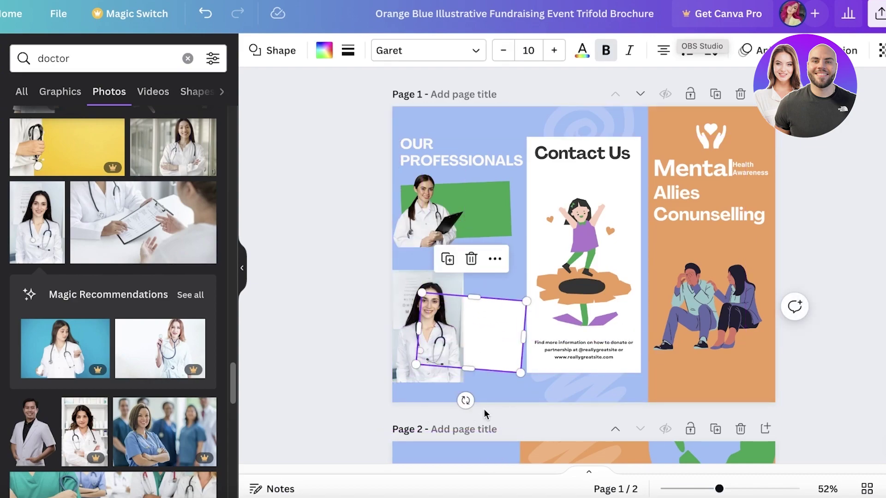
# Search Elements for 'frame' and add the cloud-and-hills frame to page 2
pyautogui.scroll(-1, 820, 209)
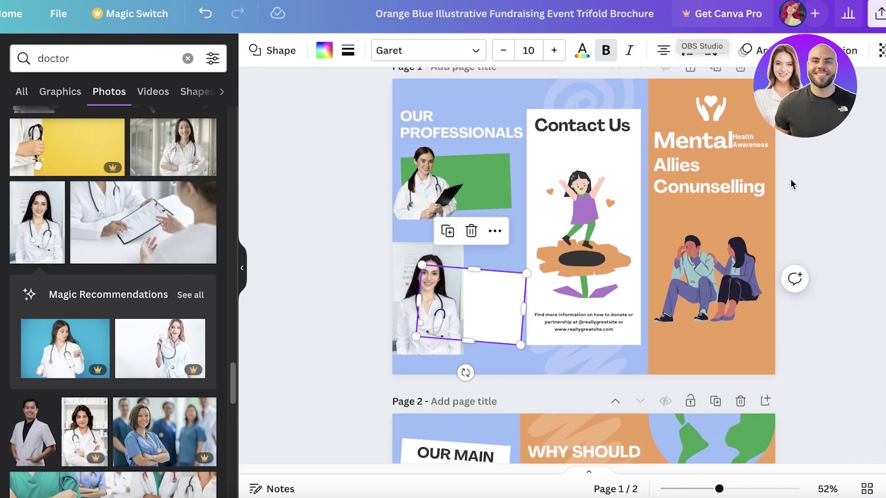
pyautogui.scroll(-6, 790, 184)
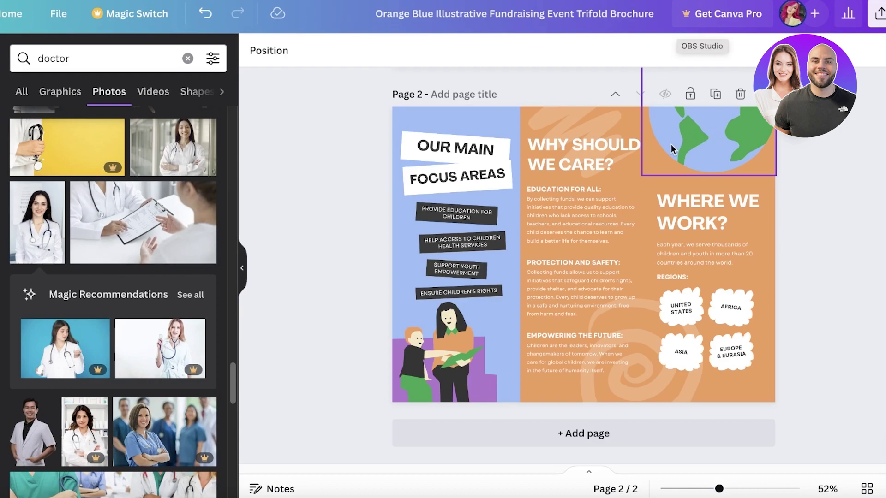
pyautogui.click(701, 127)
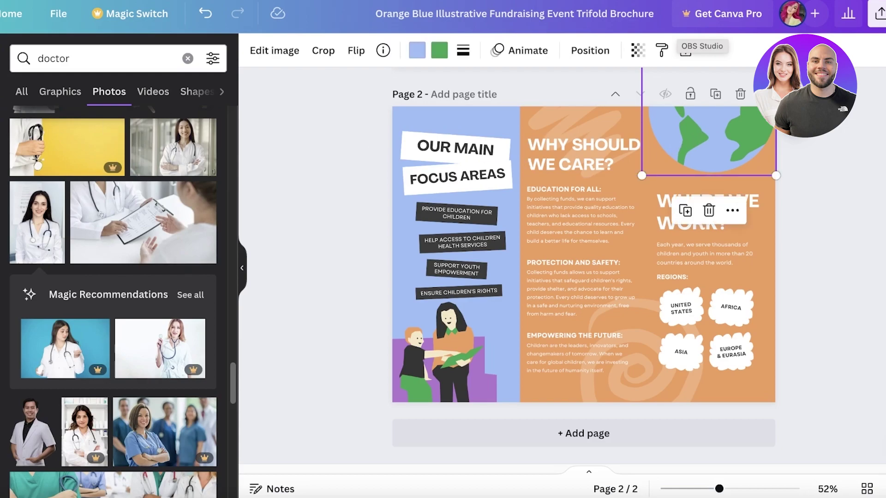
pyautogui.click(187, 58)
pyautogui.write('frame')
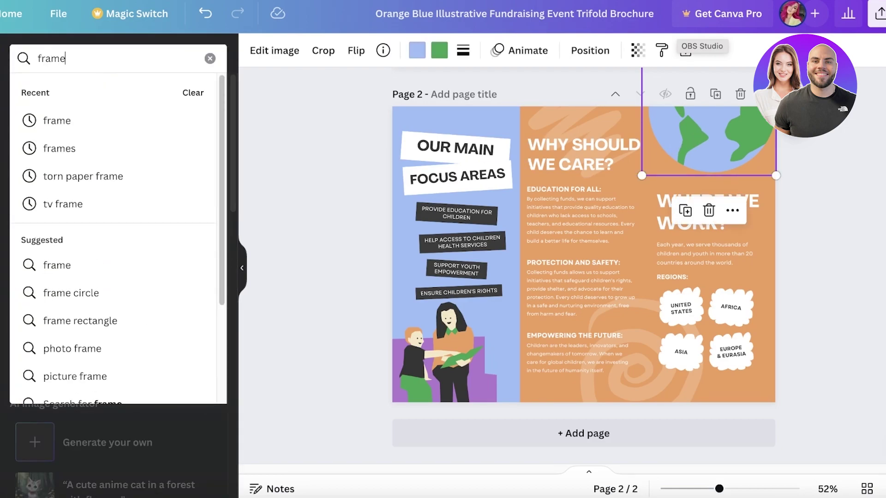
pyautogui.press('Return')
pyautogui.click(37, 212)
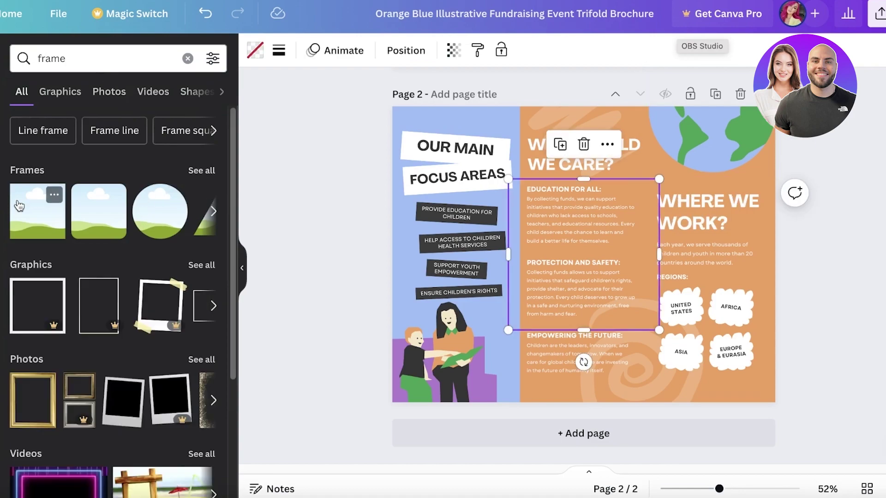
pyautogui.moveTo(588, 253); pyautogui.dragTo(555, 308)
# Delete the globe, the WHY SHOULD WE CARE? heading and the EDUCATION FOR ALL: texts, keeping the orange background
pyautogui.click(687, 157)
pyautogui.press('Delete')
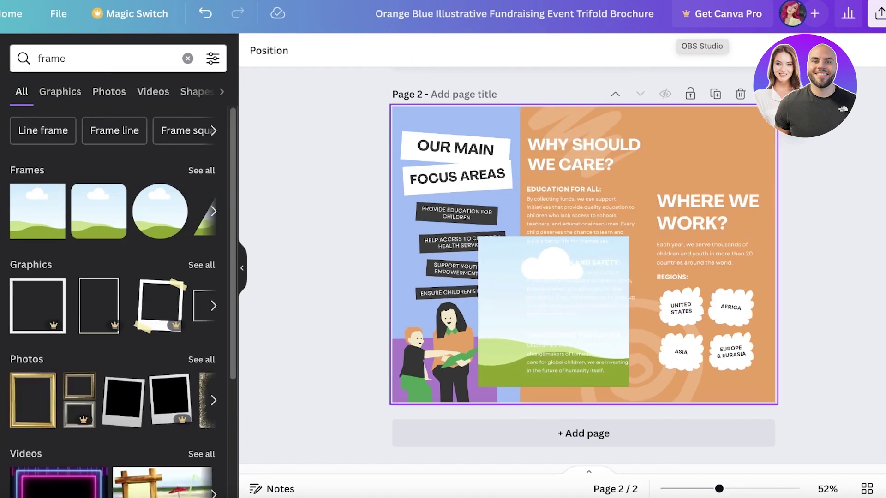
pyautogui.click(577, 147)
pyautogui.press('Delete')
pyautogui.click(568, 199)
pyautogui.press('Delete')
pyautogui.click(568, 198)
pyautogui.press('Delete')
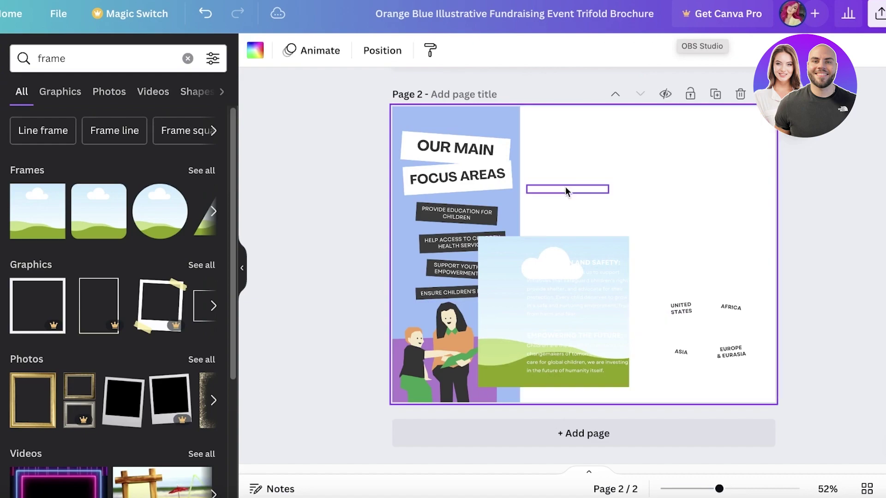
pyautogui.click(205, 13)
pyautogui.click(563, 189)
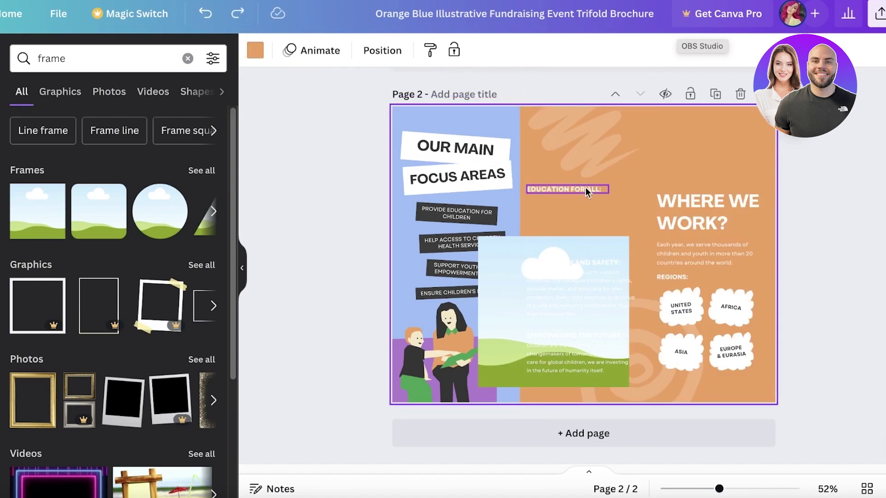
pyautogui.press('Delete')
# Delete the OUR MAIN and FOCUS AREAS texts and both white label boxes
pyautogui.click(455, 147)
pyautogui.press('Delete')
pyautogui.click(457, 177)
pyautogui.press('Delete')
pyautogui.click(443, 157)
pyautogui.press('Delete')
pyautogui.click(455, 178)
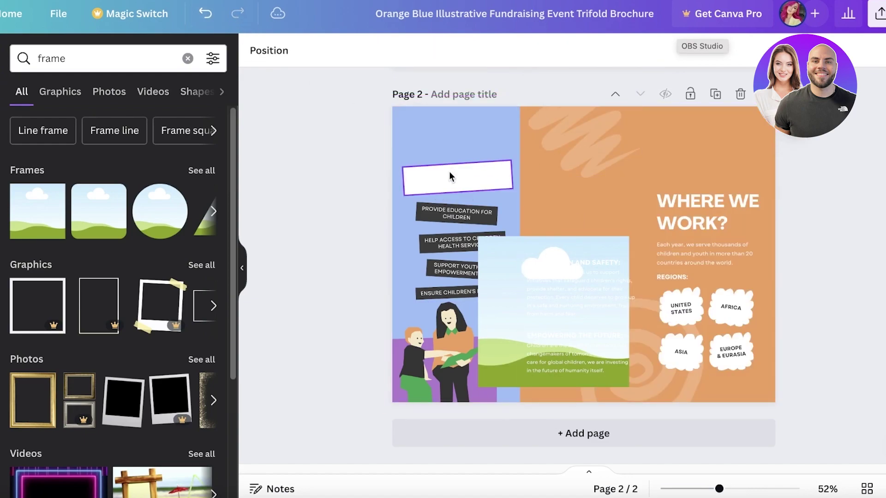
pyautogui.press('Delete')
pyautogui.moveTo(572, 300)
pyautogui.mouseDown()
pyautogui.moveTo(542, 198)
pyautogui.moveTo(571, 307)
pyautogui.mouseUp()
# Stretch the cloud frame across the top of page 2 into an 11.1 × 2.2 banner strip
pyautogui.click(527, 248)
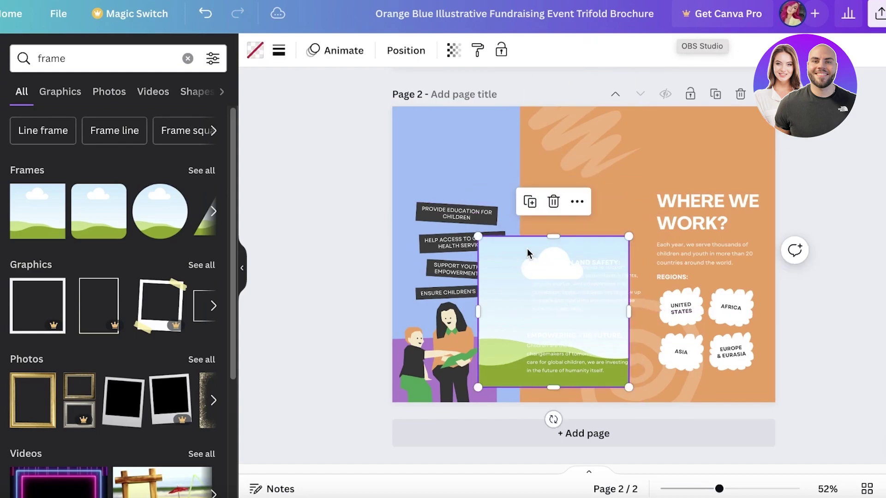
pyautogui.moveTo(526, 249); pyautogui.dragTo(527, 208)
pyautogui.click(507, 277)
pyautogui.moveTo(506, 277); pyautogui.dragTo(456, 116)
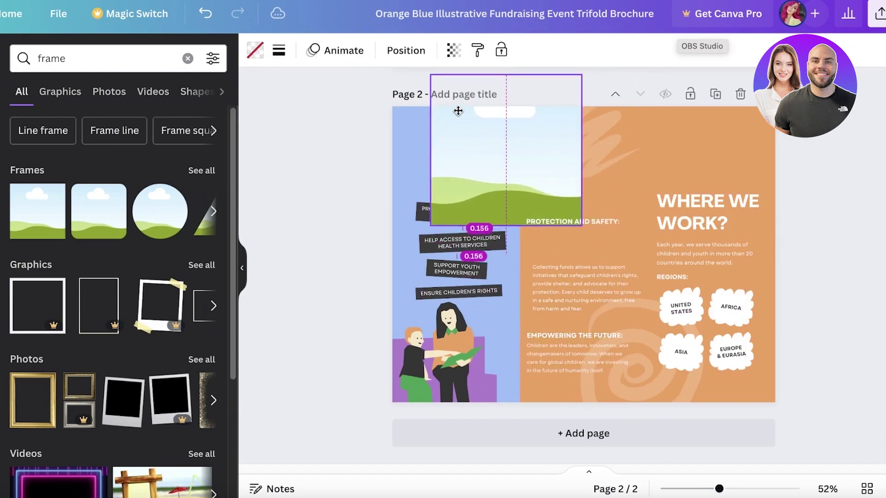
pyautogui.moveTo(573, 138); pyautogui.dragTo(806, 144)
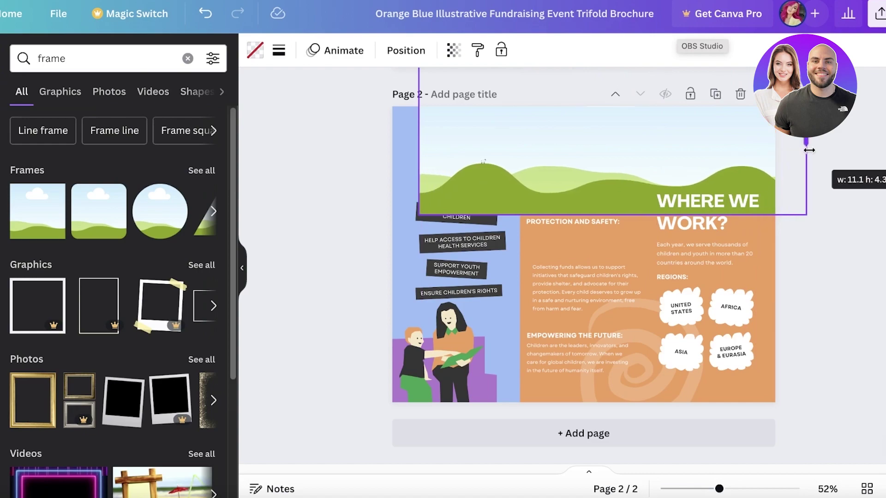
pyautogui.moveTo(655, 139); pyautogui.dragTo(630, 269)
pyautogui.moveTo(586, 347); pyautogui.dragTo(594, 299)
pyautogui.moveTo(595, 243); pyautogui.dragTo(605, 158)
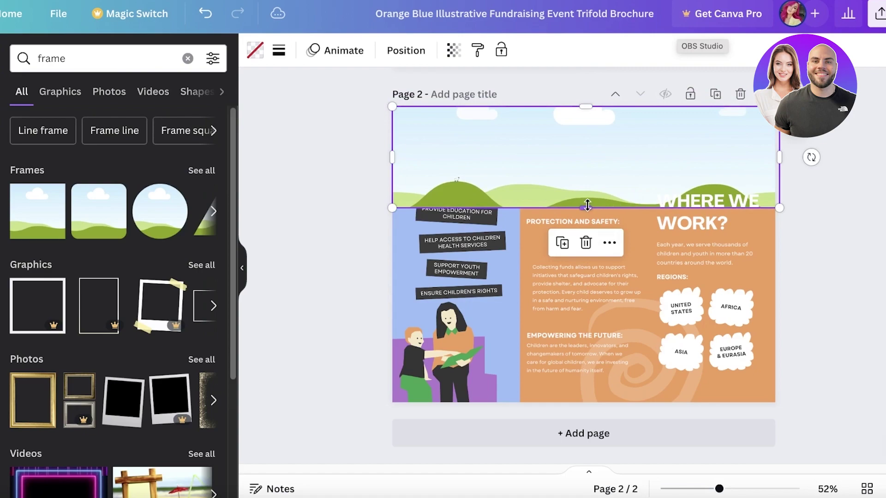
pyautogui.moveTo(586, 106)
pyautogui.mouseDown()
pyautogui.moveTo(595, 121)
pyautogui.moveTo(608, 59)
pyautogui.moveTo(593, 131)
pyautogui.moveTo(597, 106)
pyautogui.mouseUp()
pyautogui.moveTo(609, 137); pyautogui.dragTo(609, 138)
pyautogui.press('Escape')
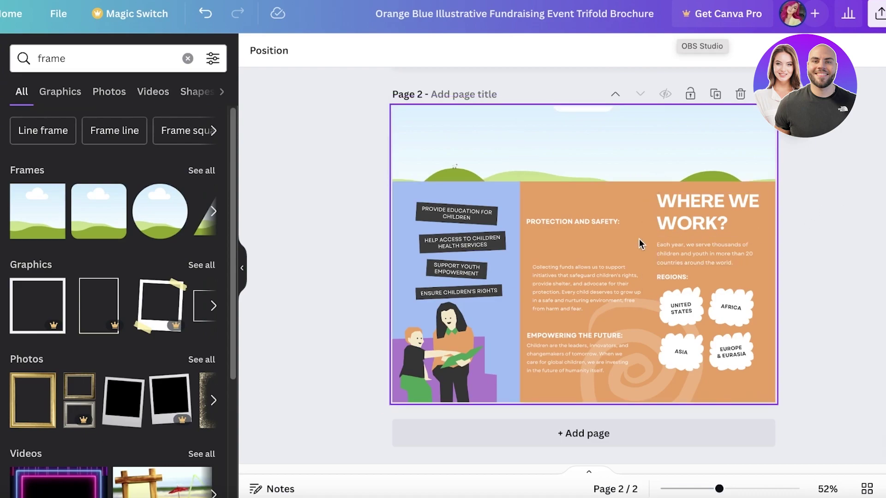
# Fill the top banner frame with the 'mental health' photo of wooden mood-face blocks
pyautogui.click(187, 58)
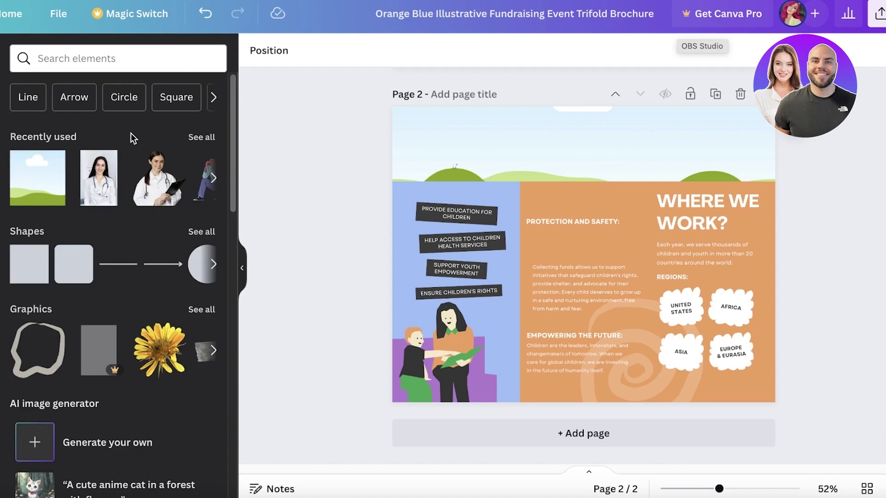
pyautogui.click(152, 60)
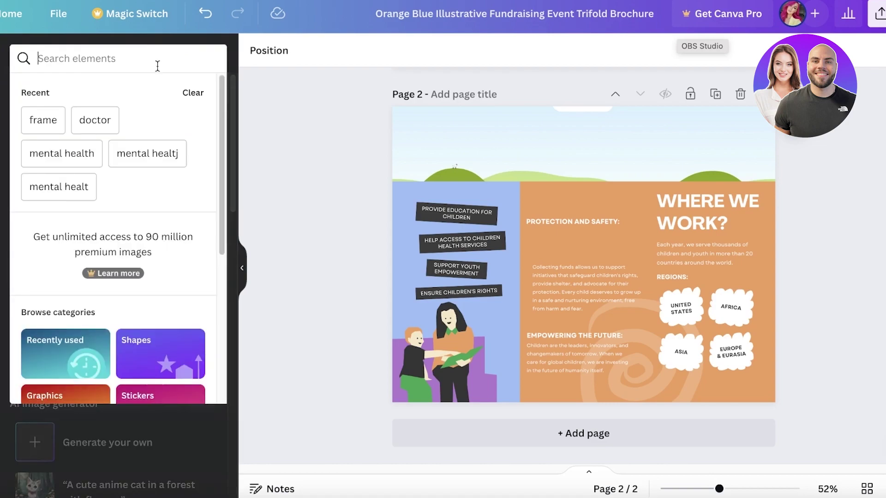
pyautogui.click(69, 154)
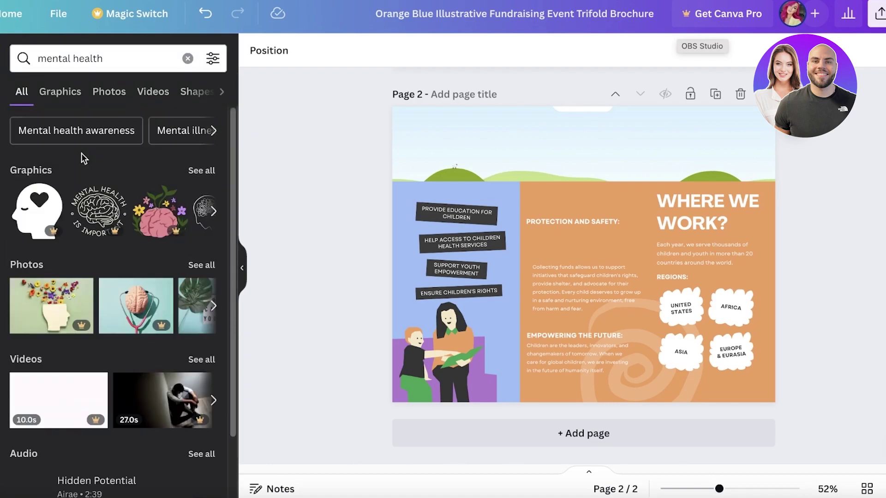
pyautogui.click(211, 264)
pyautogui.scroll(-3, 60, 339)
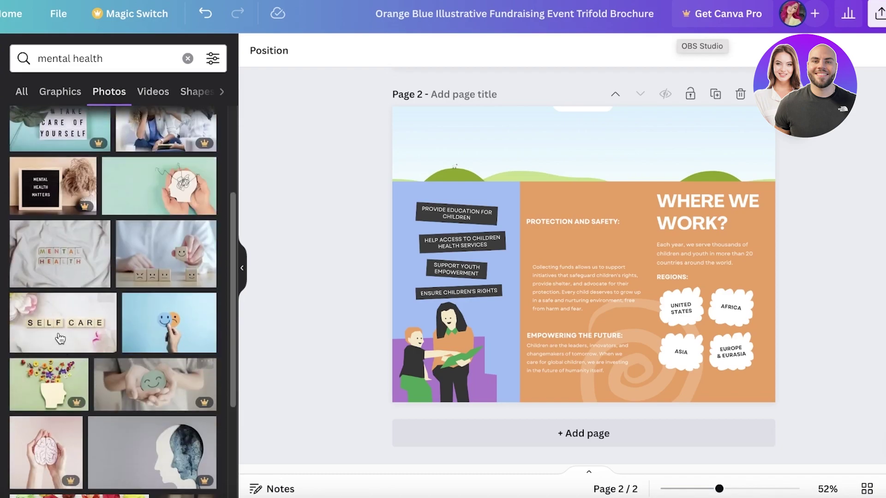
pyautogui.moveTo(199, 268); pyautogui.dragTo(560, 64)
pyautogui.doubleClick(563, 133)
pyautogui.click(584, 217)
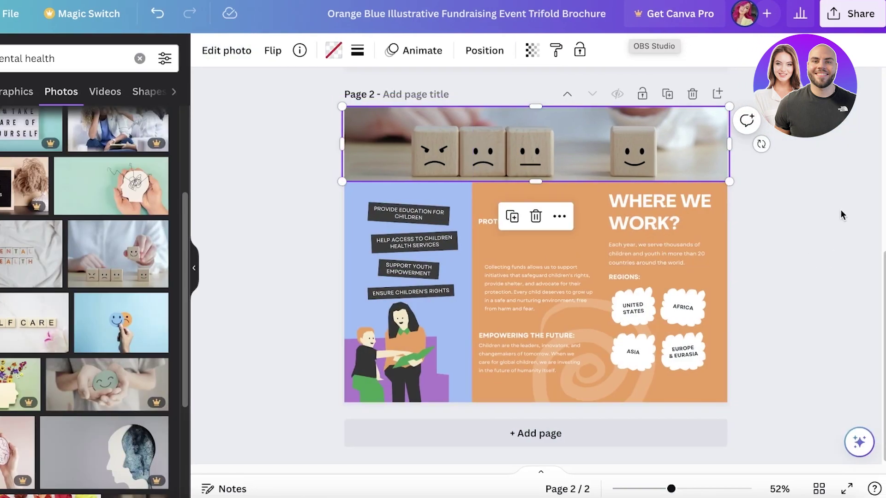
pyautogui.scroll(5, 409, 151)
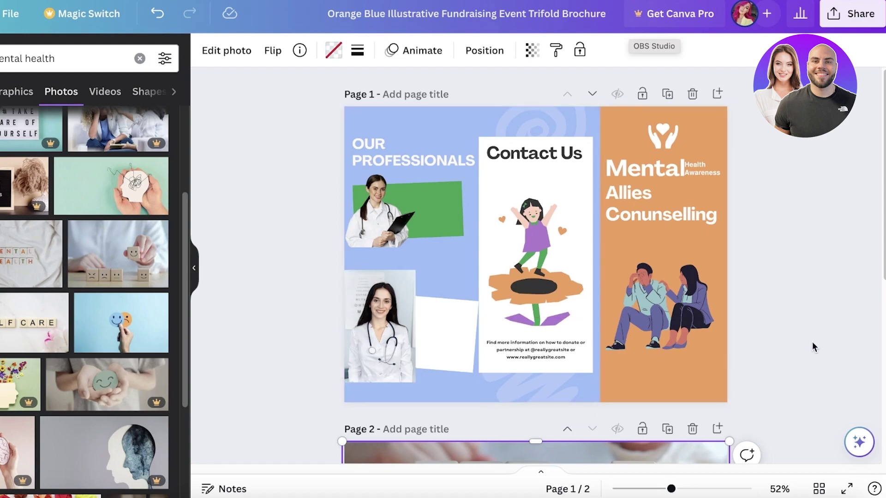
# Set the download file type to PDF Print for all 2 pages
pyautogui.click(825, 19)
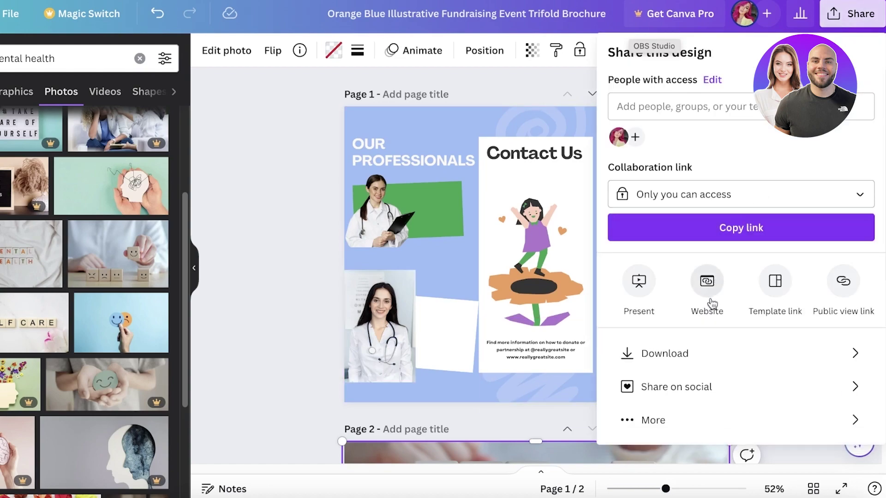
pyautogui.click(701, 353)
pyautogui.click(714, 115)
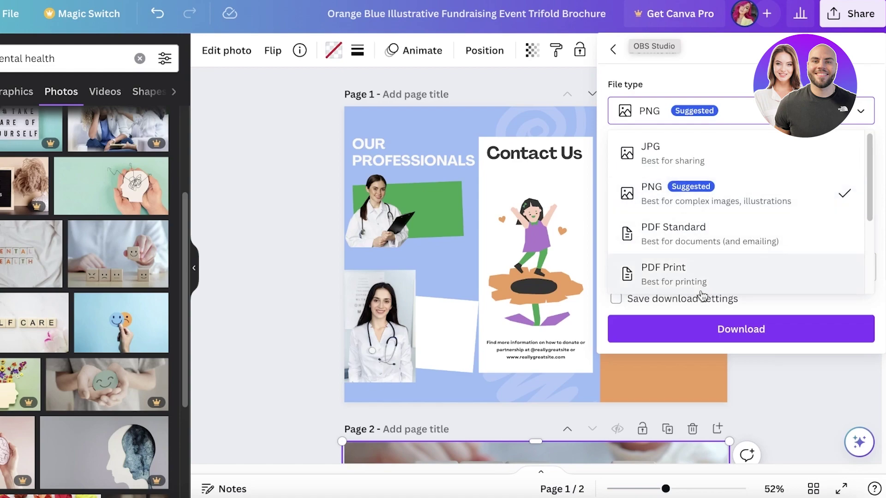
pyautogui.click(703, 288)
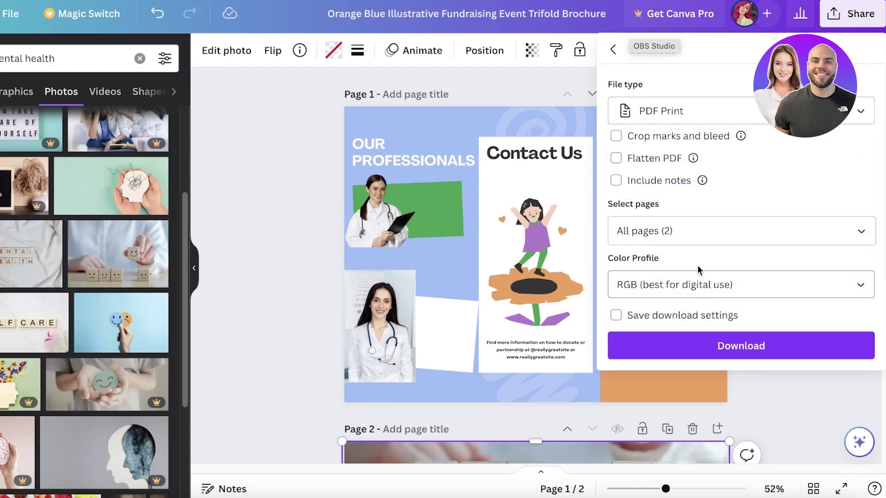